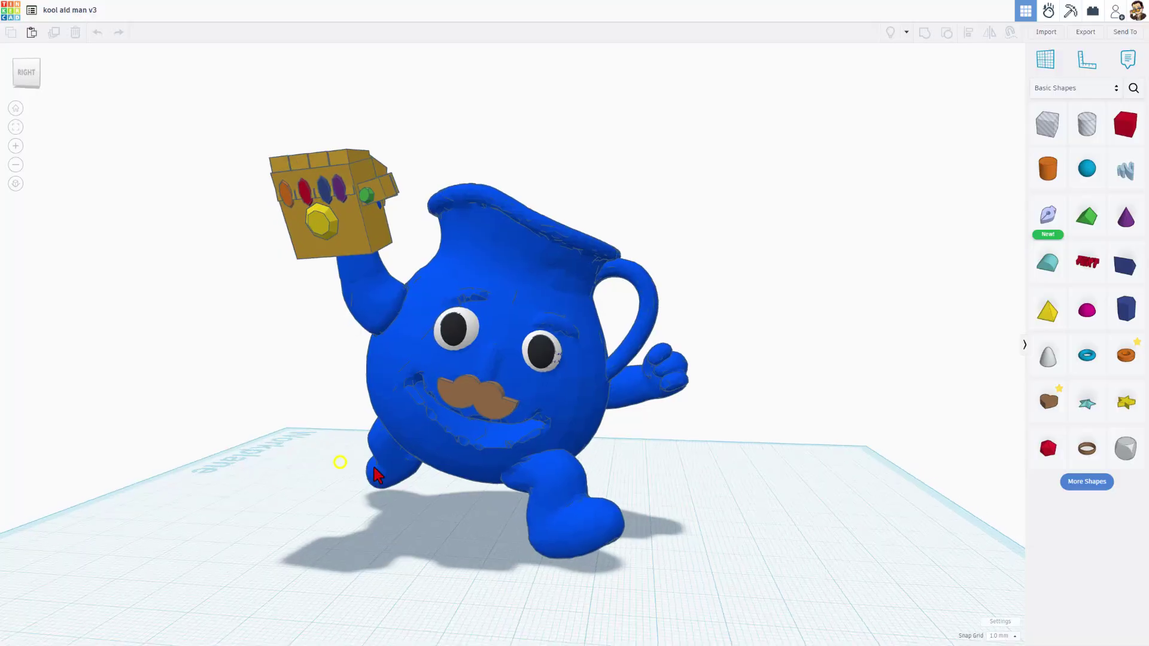
Hide the Infinity Gauntlet from the Kool-Aid Man's raised hand and orbit to inspect the model.
{"action": "right_click_drag", "start_coordinate": [377, 474], "coordinate": [575, 380]}
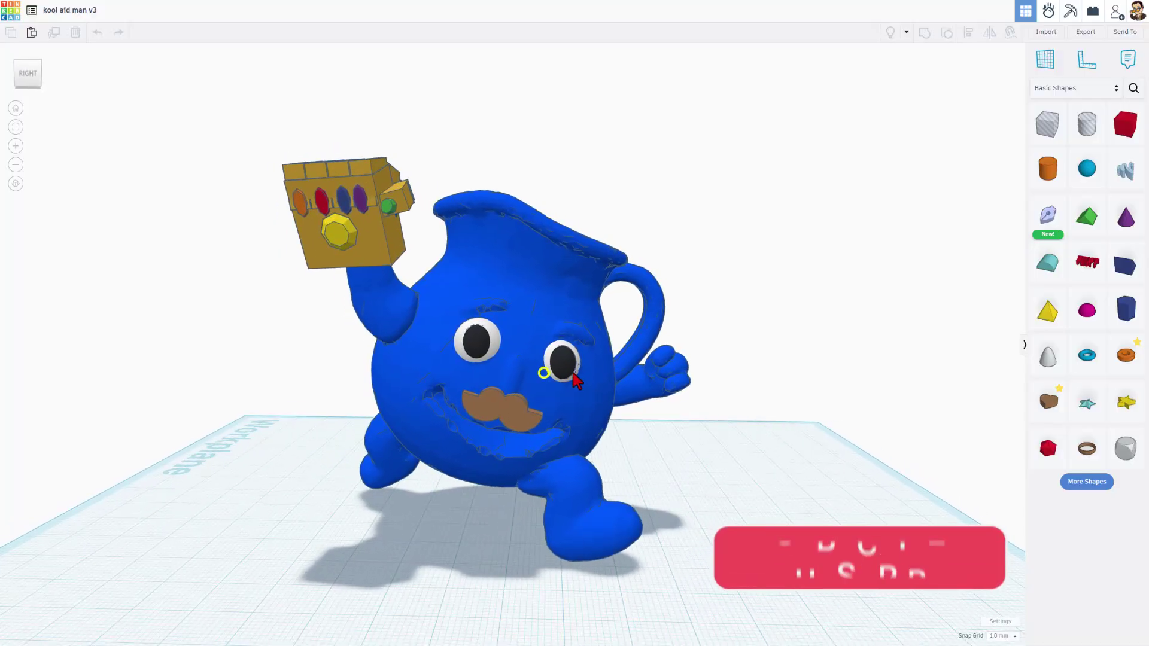
{"action": "left_click", "coordinate": [362, 240]}
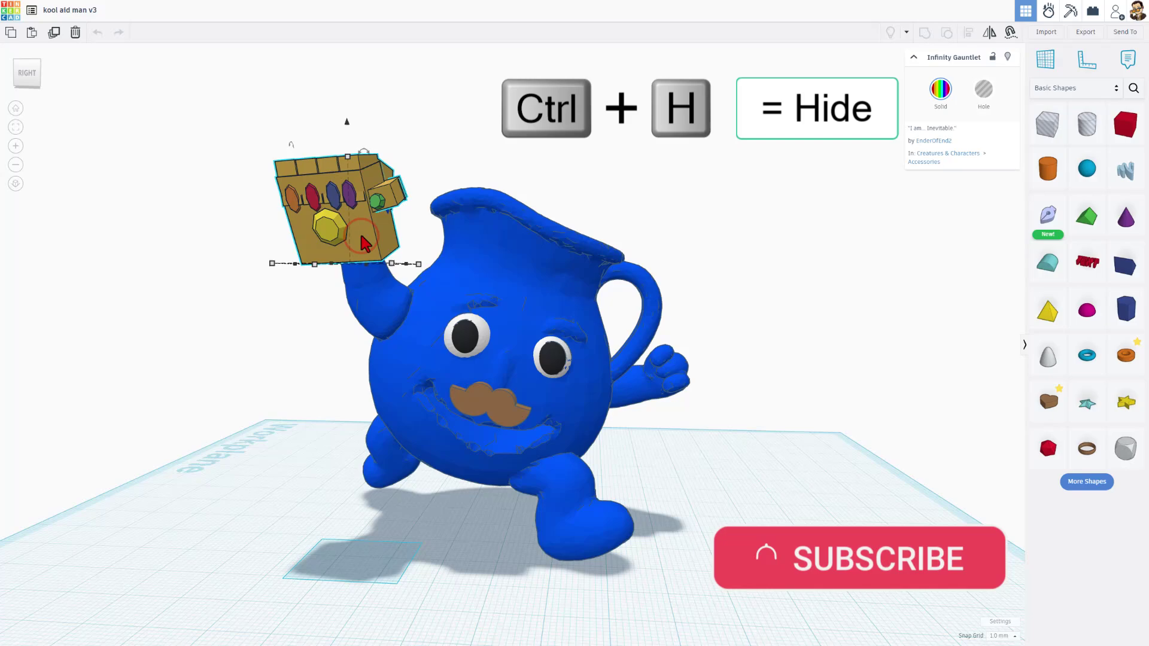
{"action": "key", "text": "ctrl+h"}
{"action": "right_click_drag", "start_coordinate": [309, 313], "coordinate": [374, 148]}
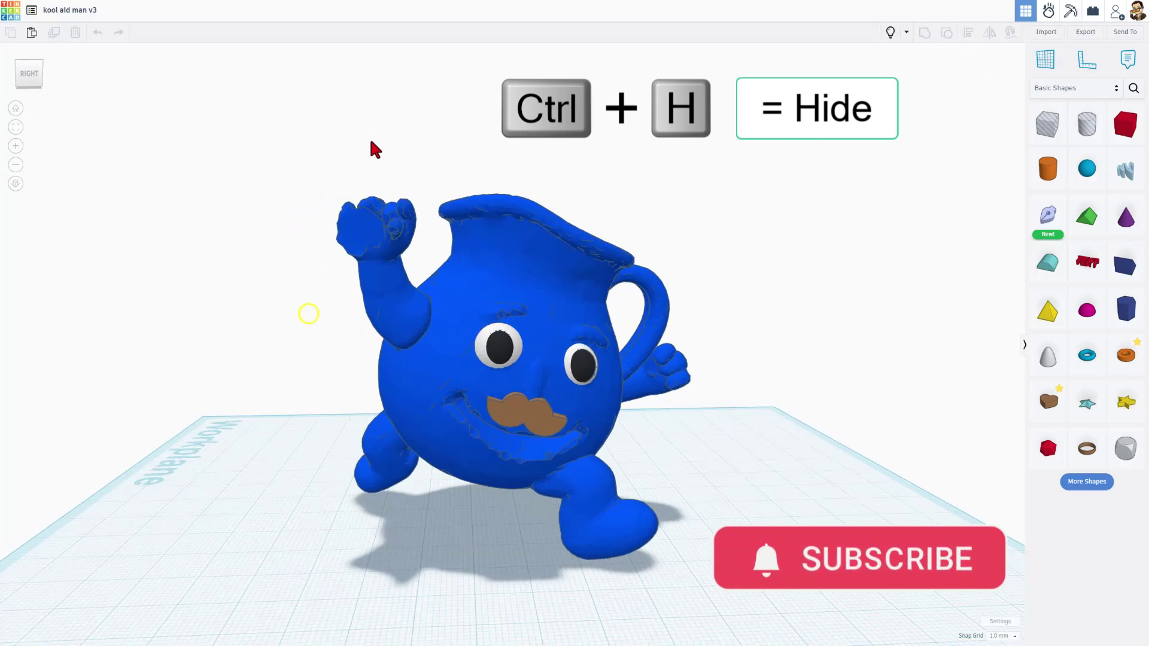
{"action": "mouse_move", "coordinate": [385, 188]}
{"action": "right_mouse_down"}
{"action": "mouse_move", "coordinate": [492, 255]}
{"action": "mouse_move", "coordinate": [472, 188]}
{"action": "mouse_move", "coordinate": [554, 232]}
{"action": "right_mouse_up"}
{"action": "mouse_move", "coordinate": [532, 302]}
{"action": "right_mouse_down"}
{"action": "mouse_move", "coordinate": [562, 218]}
{"action": "mouse_move", "coordinate": [329, 199]}
{"action": "right_mouse_up"}
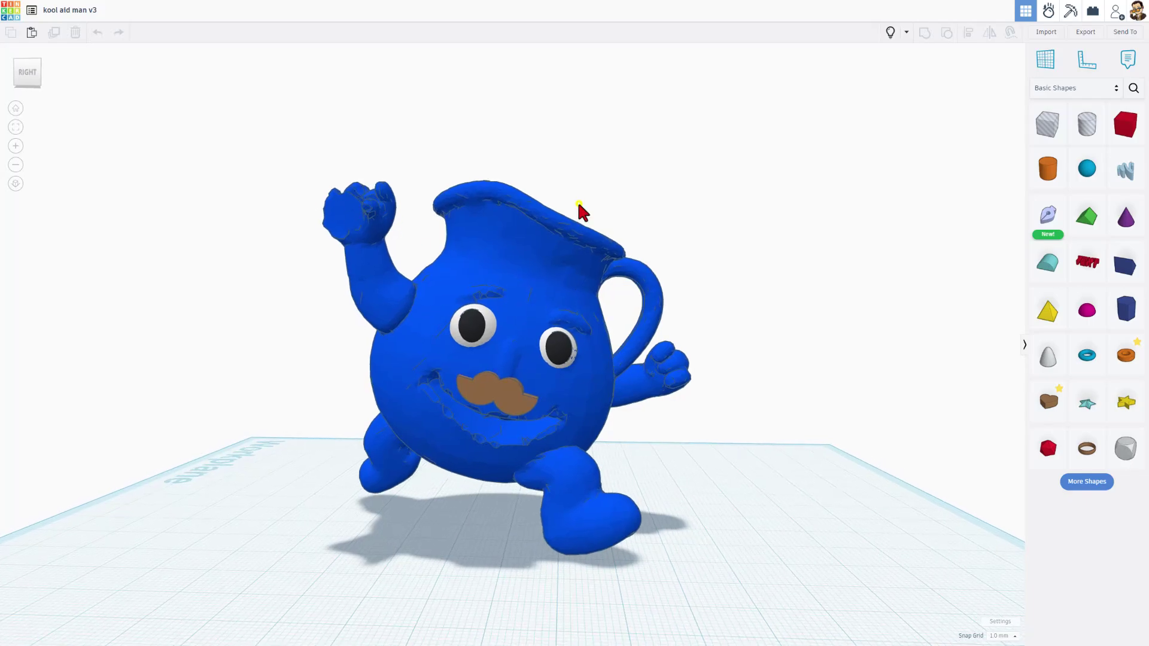
{"action": "mouse_move", "coordinate": [579, 209]}
{"action": "right_mouse_down"}
{"action": "mouse_move", "coordinate": [554, 215]}
{"action": "mouse_move", "coordinate": [564, 210]}
{"action": "right_mouse_up"}
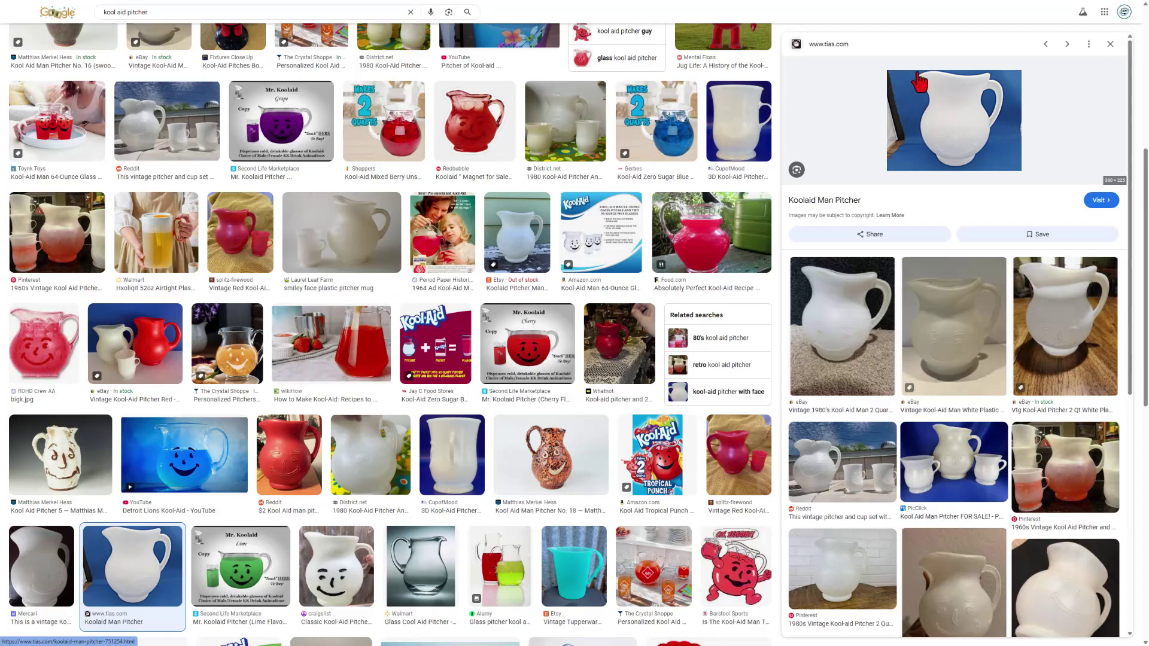
Capture the white pitcher preview image with Snagit and share it to Dropbox.
{"action": "key", "text": "Print"}
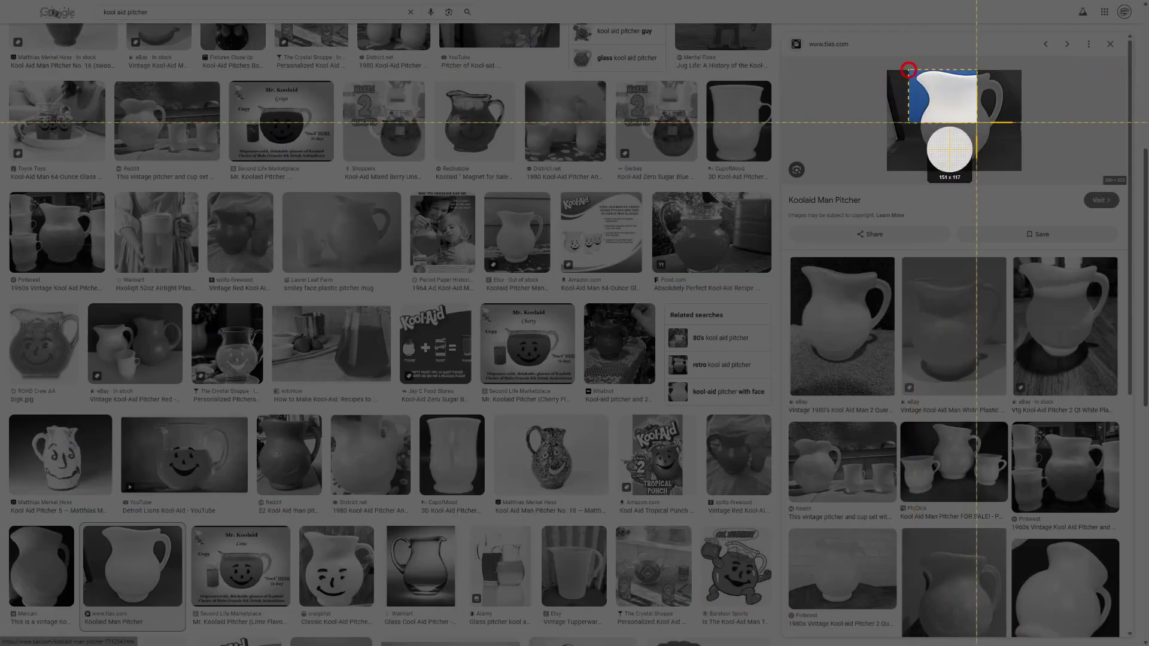
{"action": "left_click_drag", "start_coordinate": [909, 70], "coordinate": [1010, 169]}
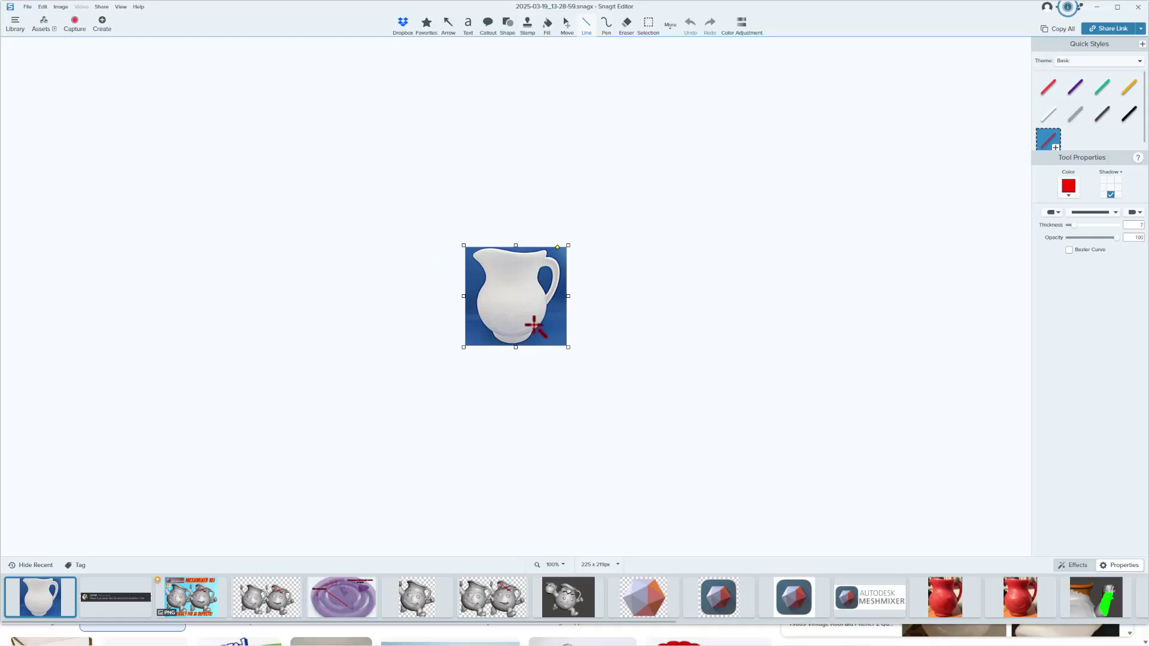
{"action": "left_click", "coordinate": [404, 25]}
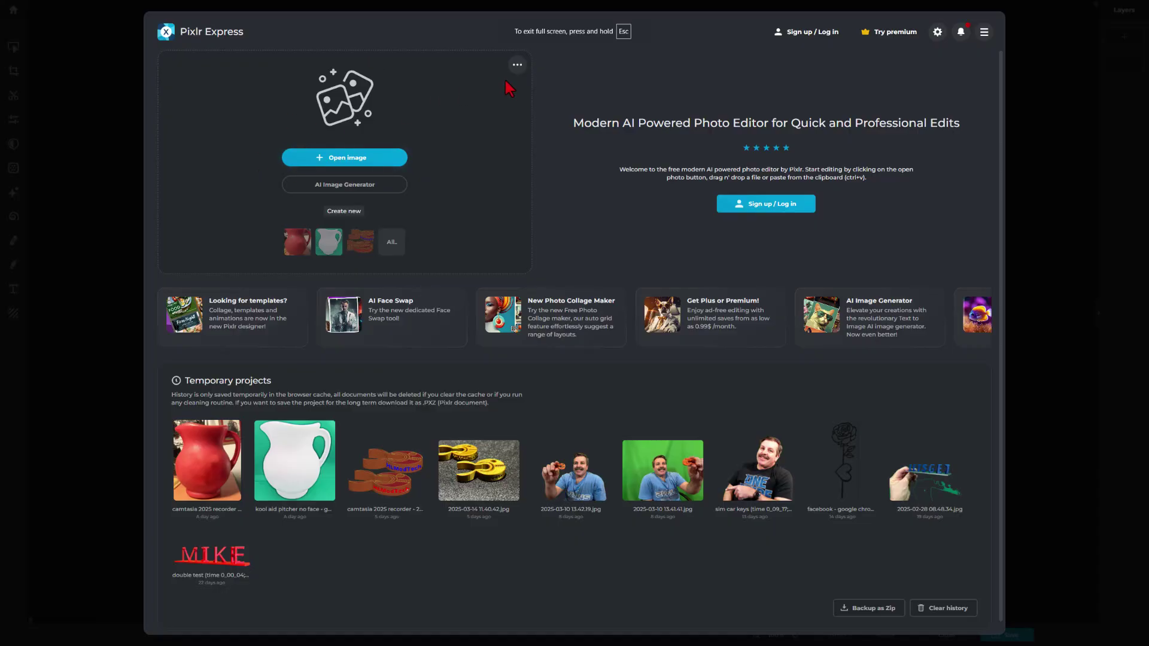
Load the pitcher screenshot into the Pixlr Express editor and zoom in on it.
{"action": "left_click", "coordinate": [341, 157]}
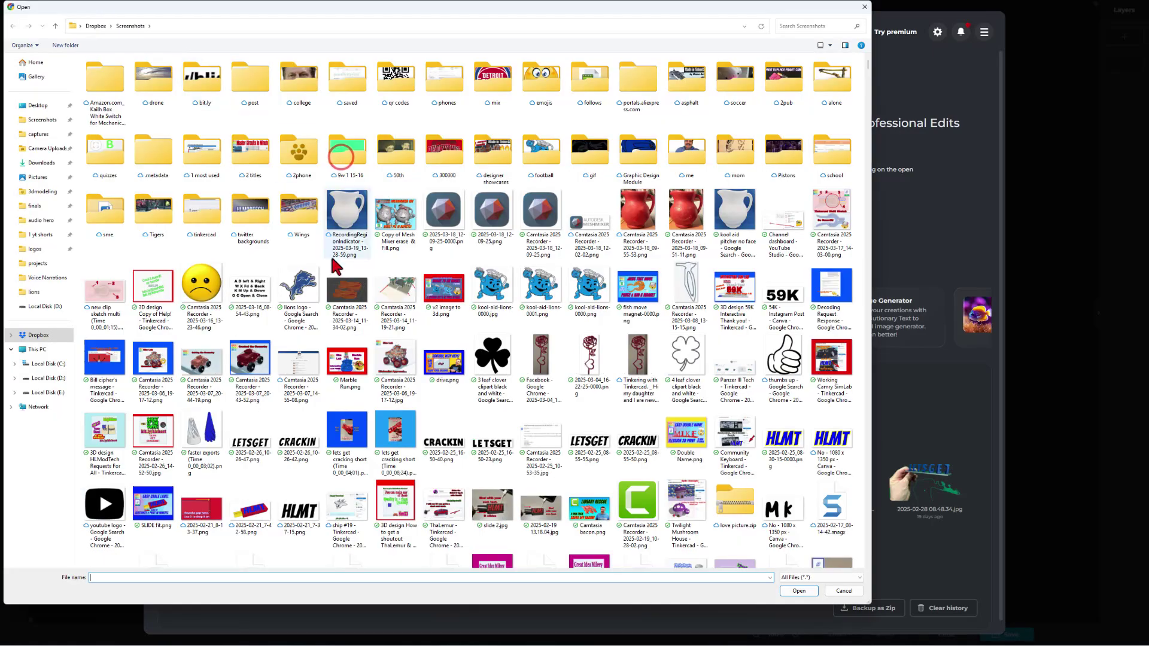
{"action": "left_click", "coordinate": [346, 226]}
{"action": "double_click", "coordinate": [347, 228]}
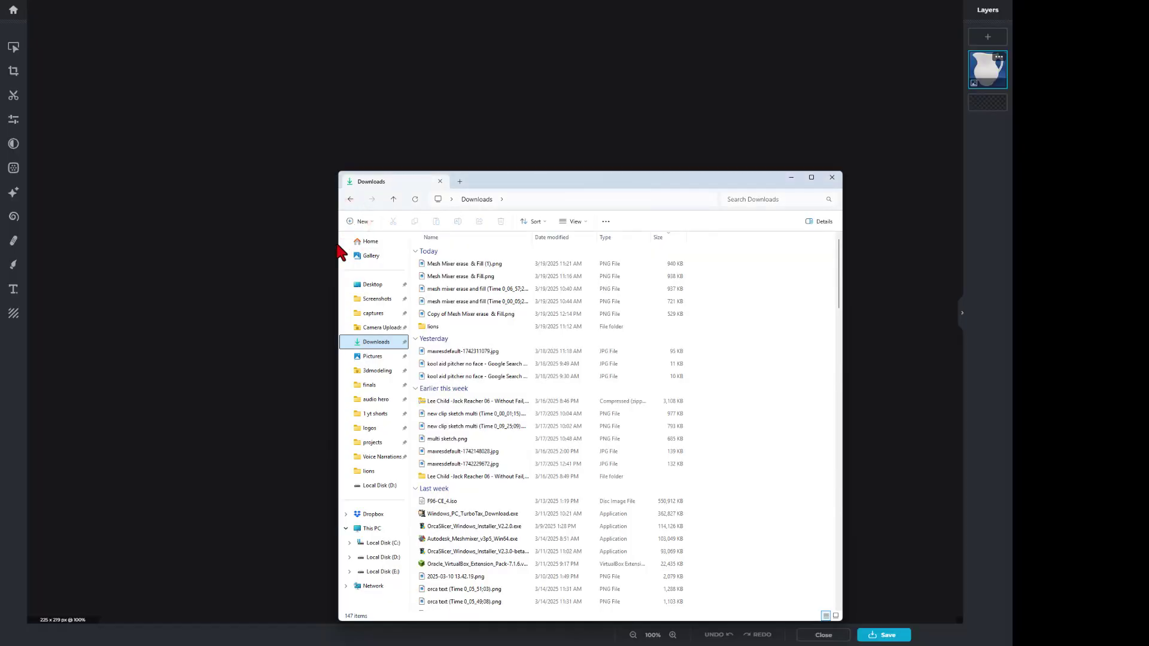
{"action": "left_click", "coordinate": [337, 247]}
{"action": "scroll", "coordinate": [450, 355], "scroll_direction": "up", "scroll_amount": 2}
{"action": "scroll", "coordinate": [480, 320], "scroll_direction": "up", "scroll_amount": 2}
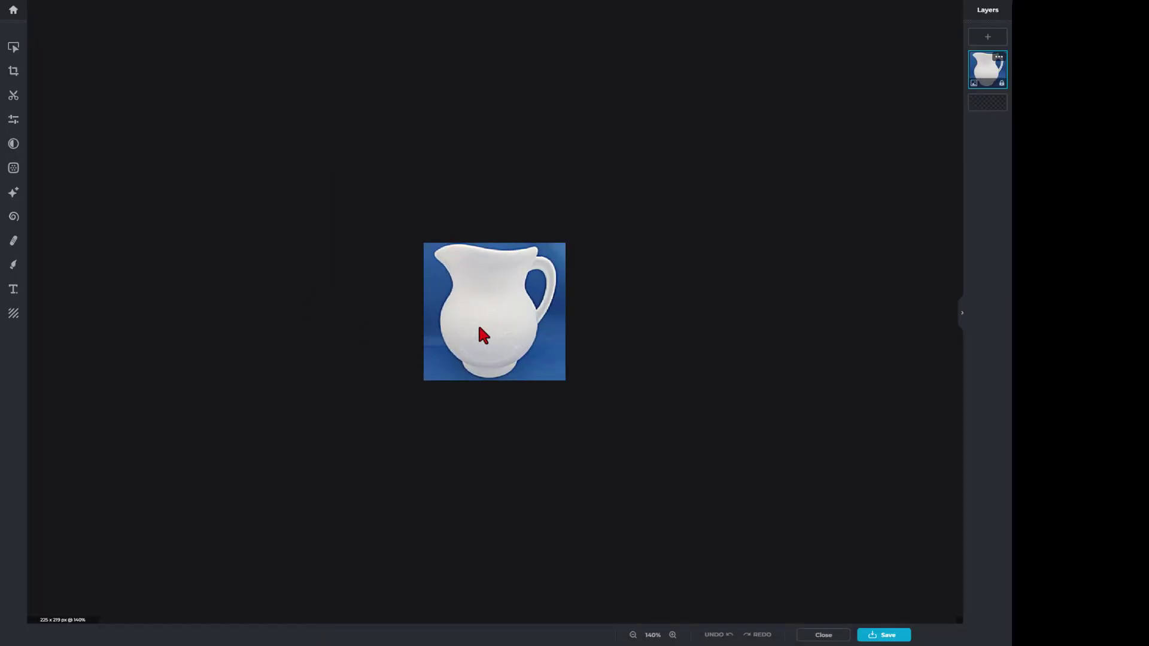
{"action": "scroll", "coordinate": [477, 323], "scroll_direction": "up", "scroll_amount": 2}
{"action": "scroll", "coordinate": [478, 353], "scroll_direction": "up", "scroll_amount": 2}
{"action": "scroll", "coordinate": [475, 369], "scroll_direction": "up", "scroll_amount": 1}
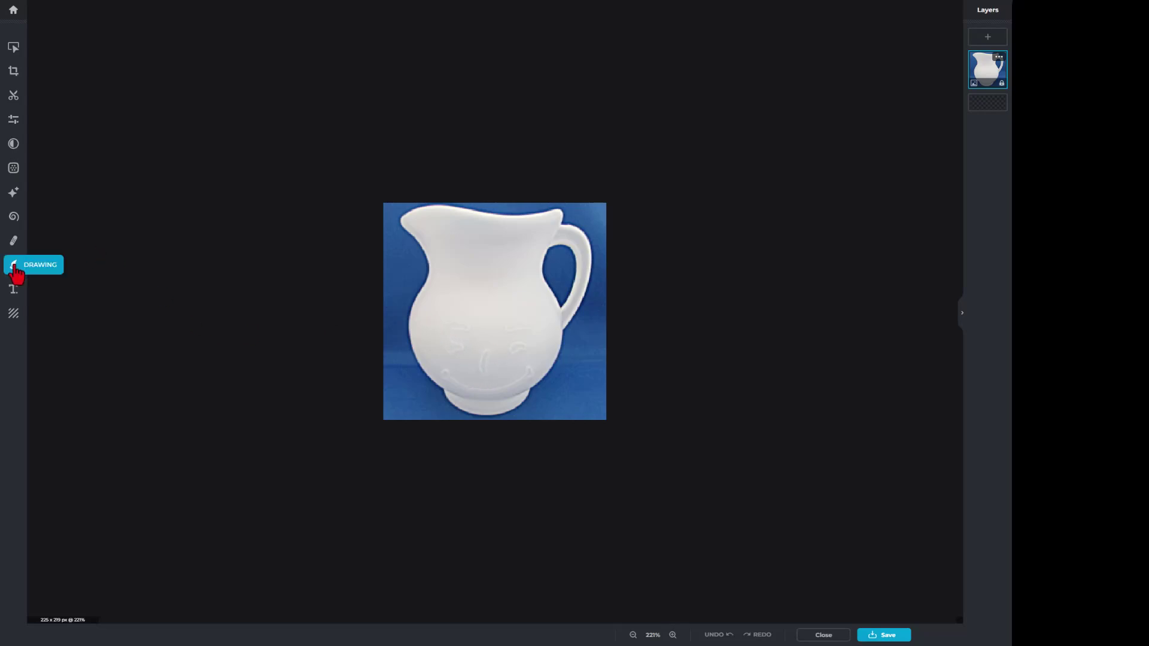
Use Retouch's Clone Stamp to paint clean pitcher surface over the left eyebrow.
{"action": "left_click", "coordinate": [14, 241]}
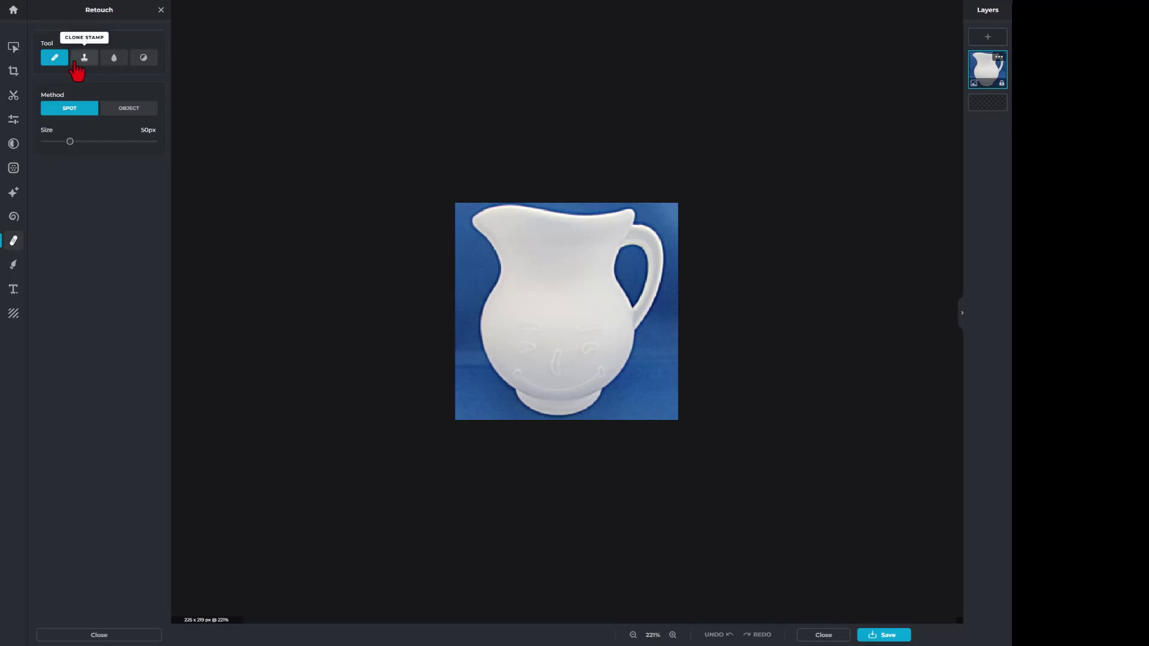
{"action": "left_click", "coordinate": [84, 58]}
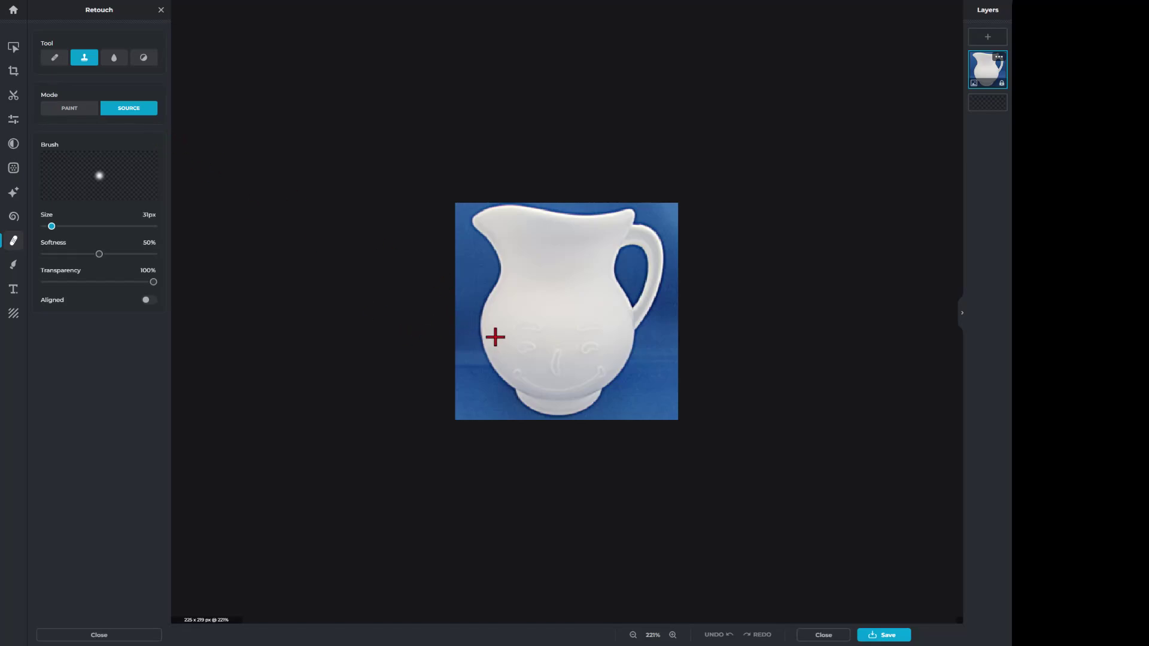
{"action": "scroll", "coordinate": [495, 337], "scroll_direction": "up", "scroll_amount": 2}
{"action": "scroll", "coordinate": [503, 339], "scroll_direction": "up", "scroll_amount": 2}
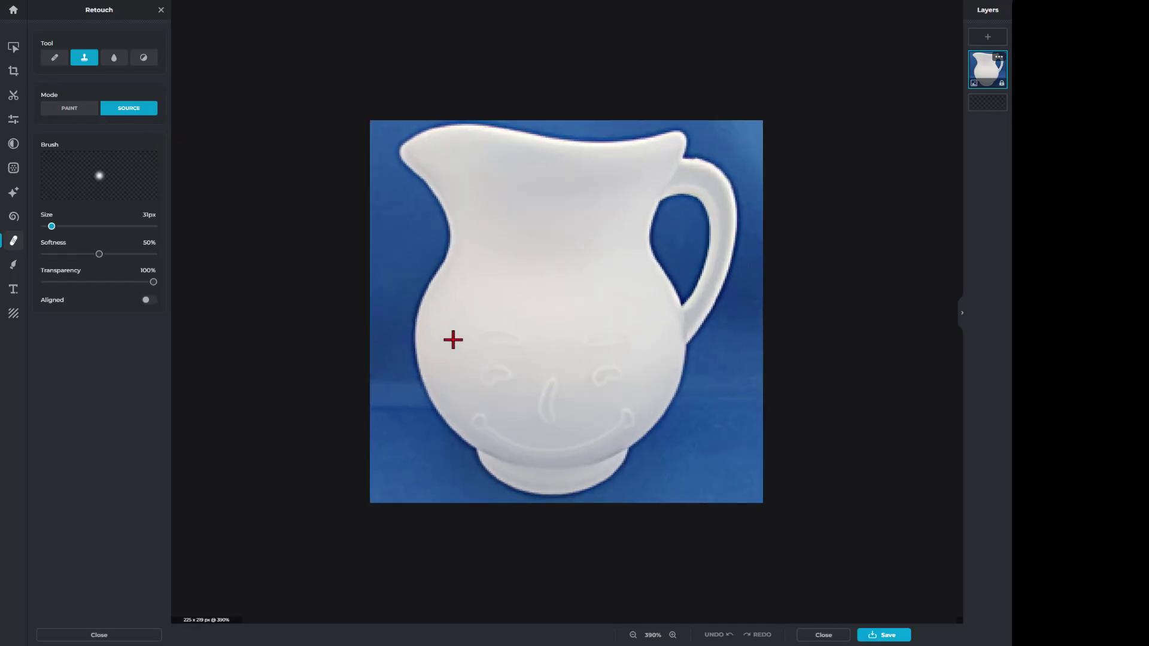
{"action": "left_click", "coordinate": [452, 335]}
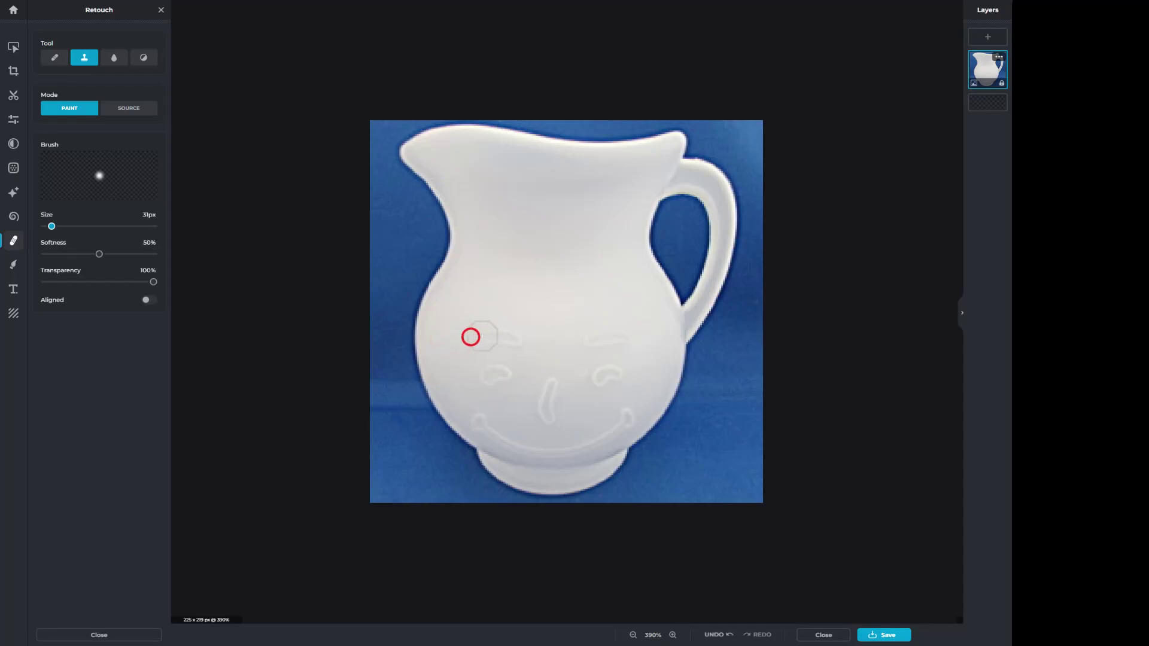
{"action": "left_click_drag", "start_coordinate": [483, 335], "coordinate": [515, 336]}
Resample clean surface and clone it over the left and right eyes.
{"action": "left_click", "coordinate": [116, 110]}
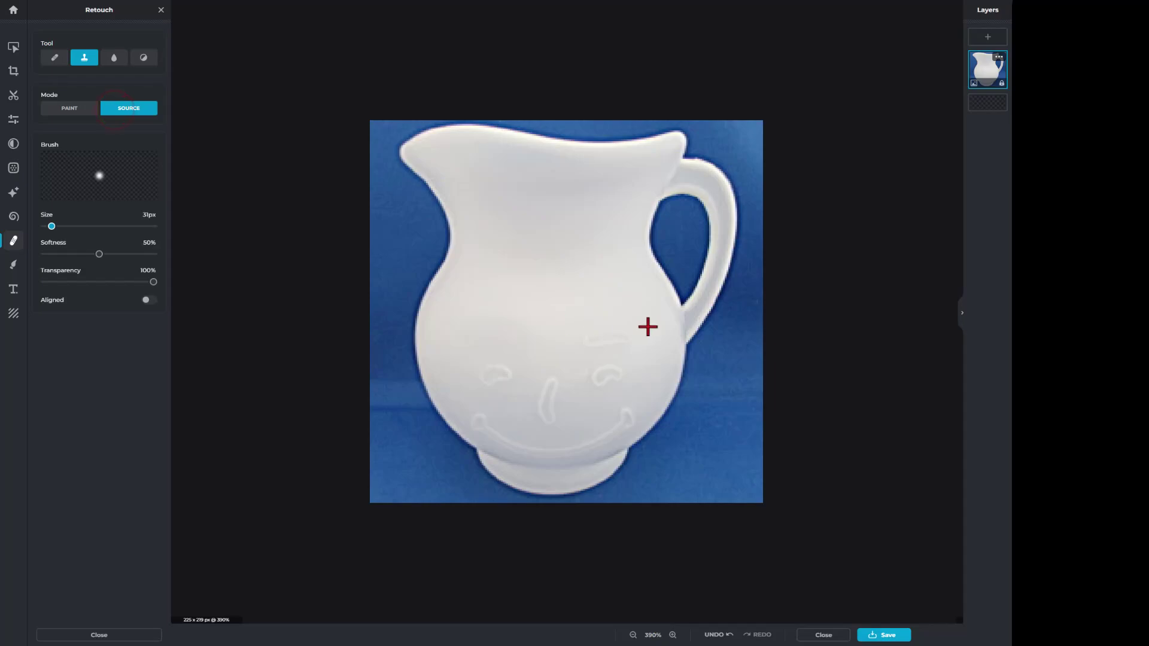
{"action": "left_click", "coordinate": [651, 340]}
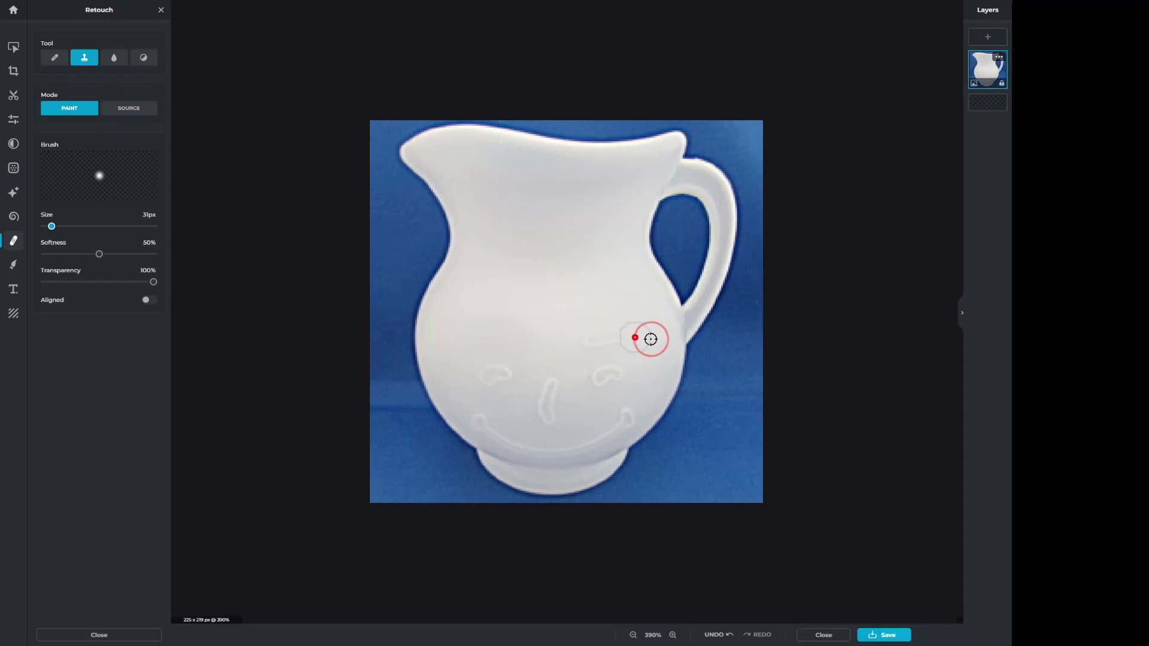
{"action": "left_click_drag", "start_coordinate": [651, 340], "coordinate": [625, 339]}
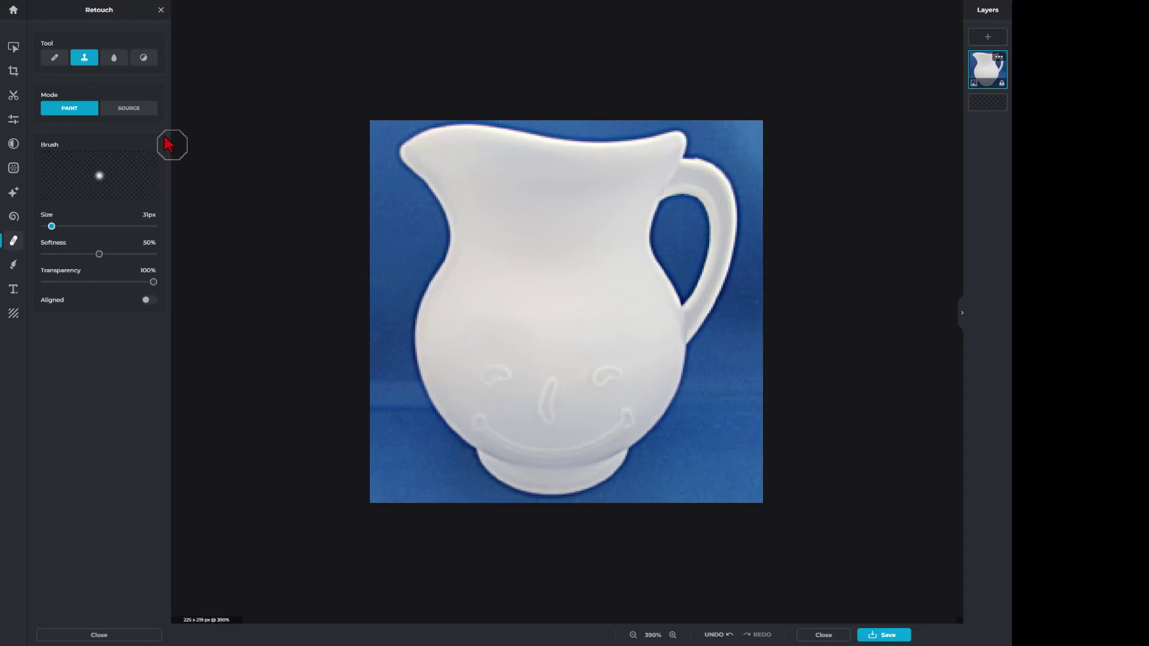
{"action": "left_click", "coordinate": [134, 109]}
{"action": "left_click", "coordinate": [462, 378]}
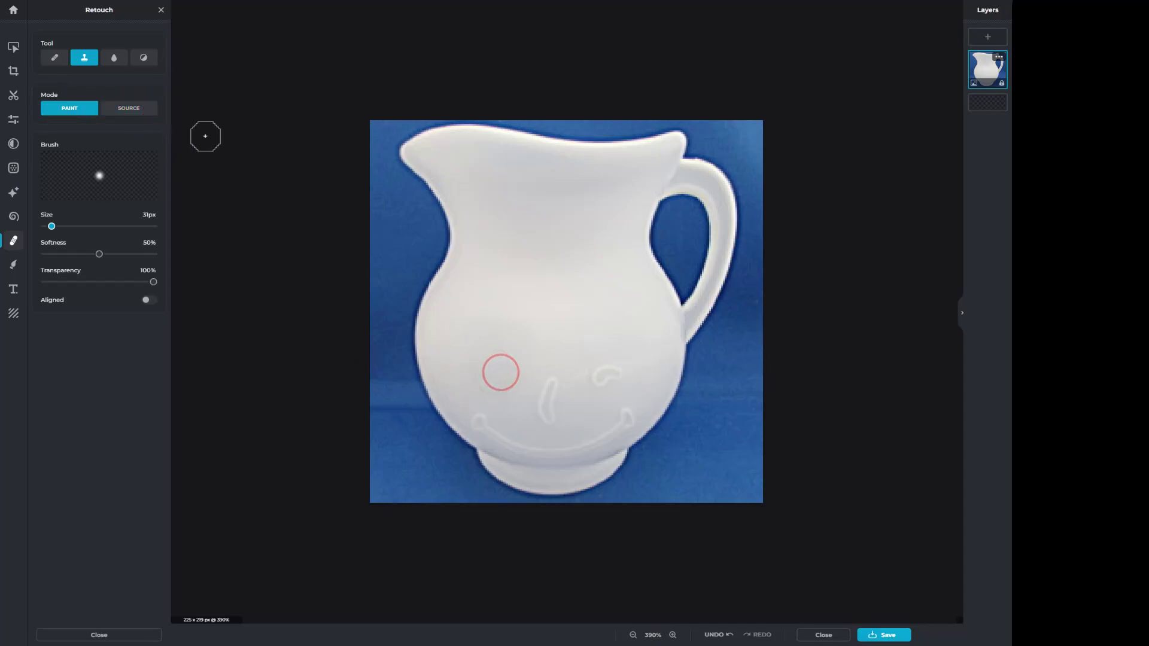
{"action": "left_click", "coordinate": [123, 108]}
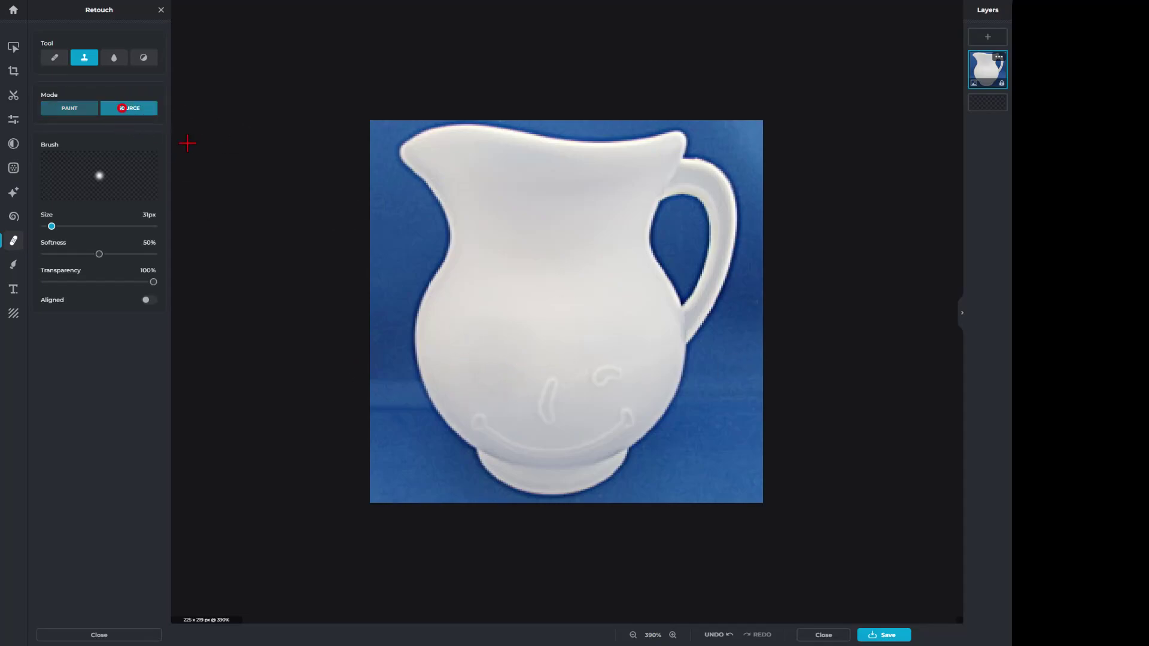
{"action": "left_click", "coordinate": [638, 366]}
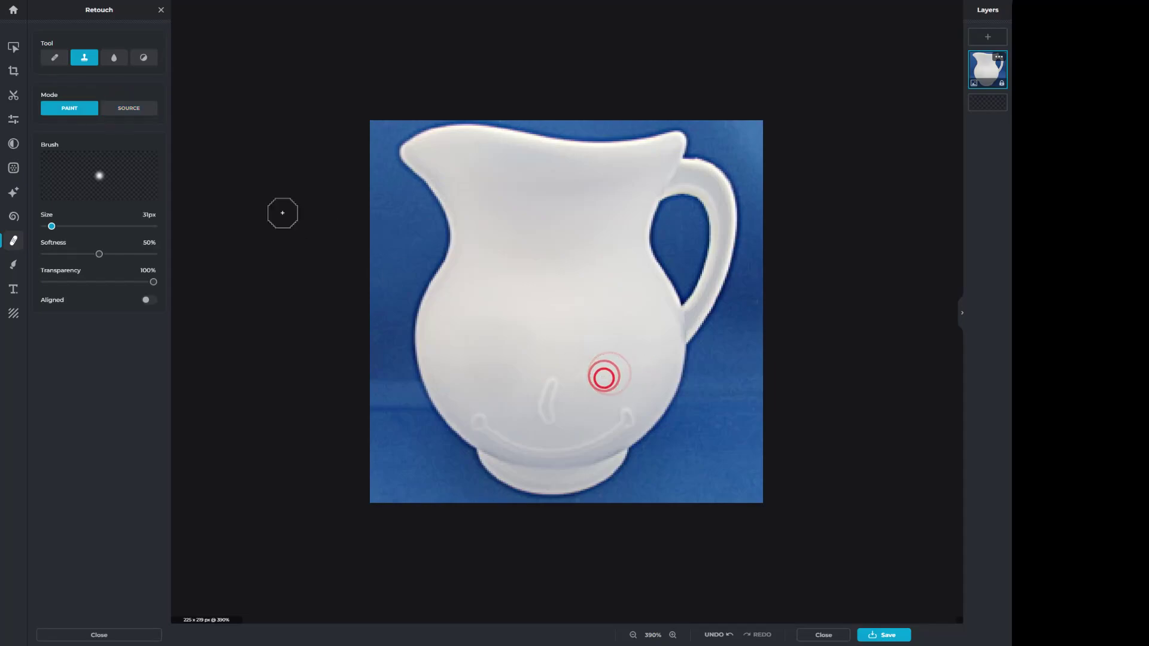
Clone clean surface over the embossed nose and mouth.
{"action": "left_click", "coordinate": [133, 108]}
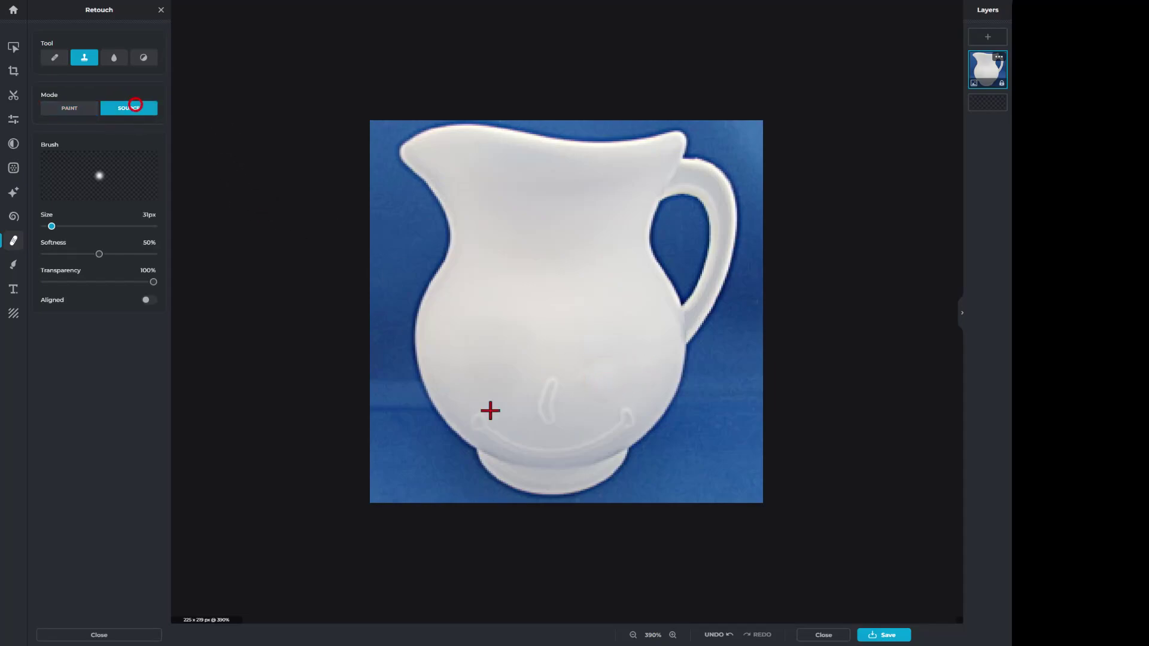
{"action": "left_click", "coordinate": [576, 404]}
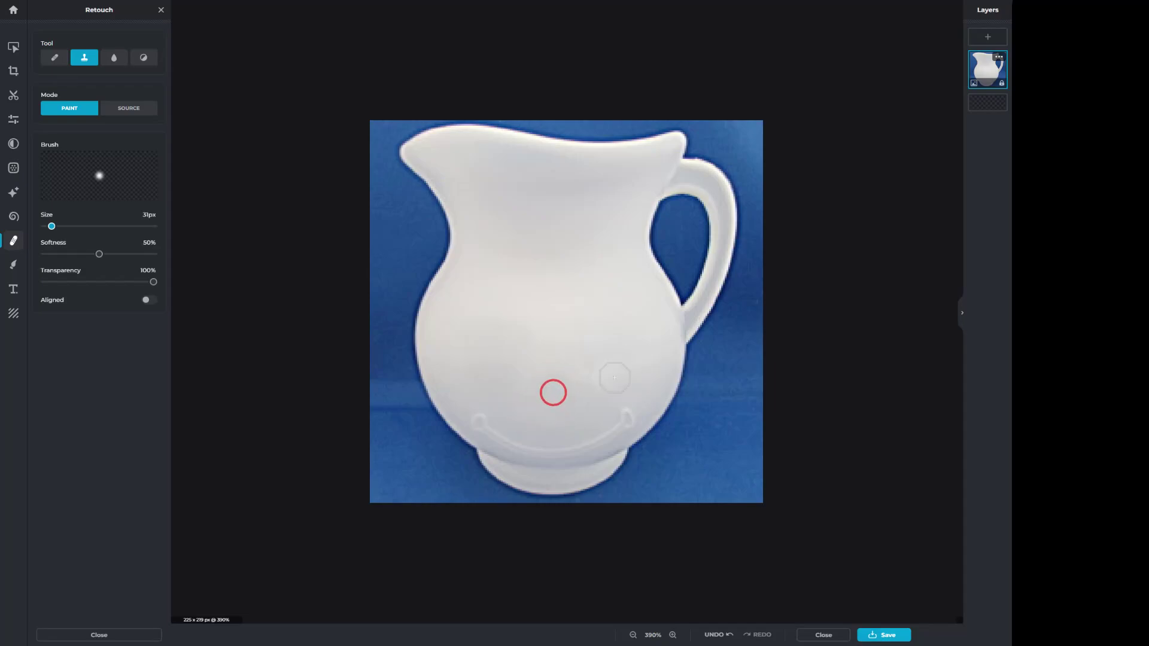
{"action": "left_click", "coordinate": [122, 111]}
{"action": "left_click", "coordinate": [531, 431]}
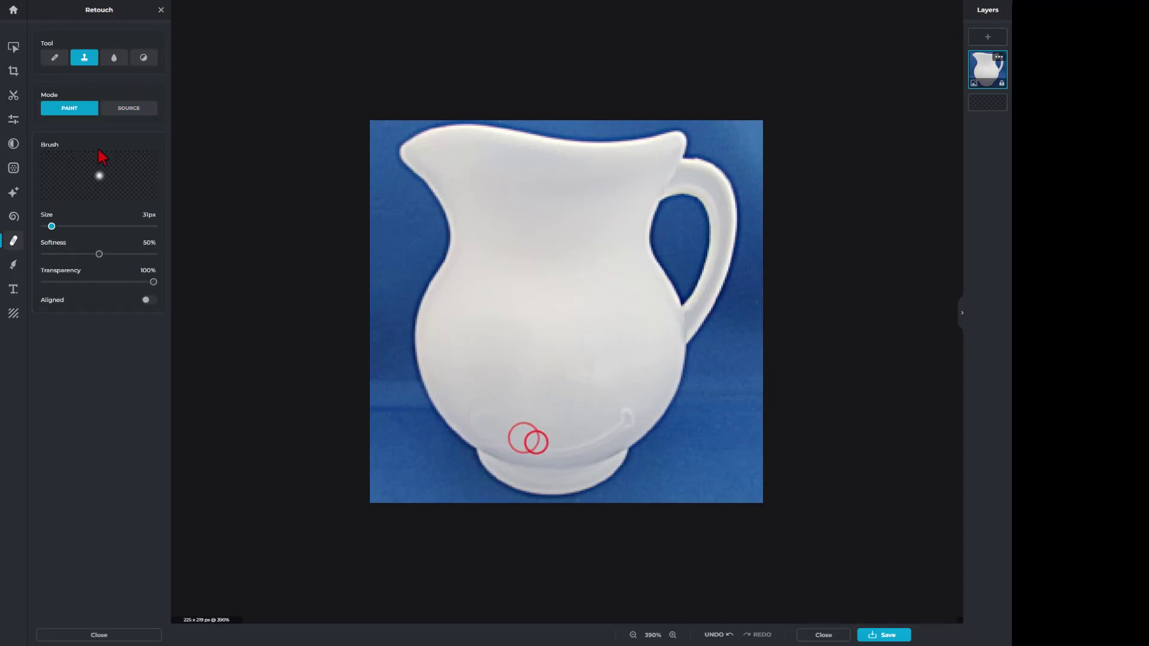
{"action": "left_click", "coordinate": [125, 113]}
{"action": "left_click", "coordinate": [579, 430]}
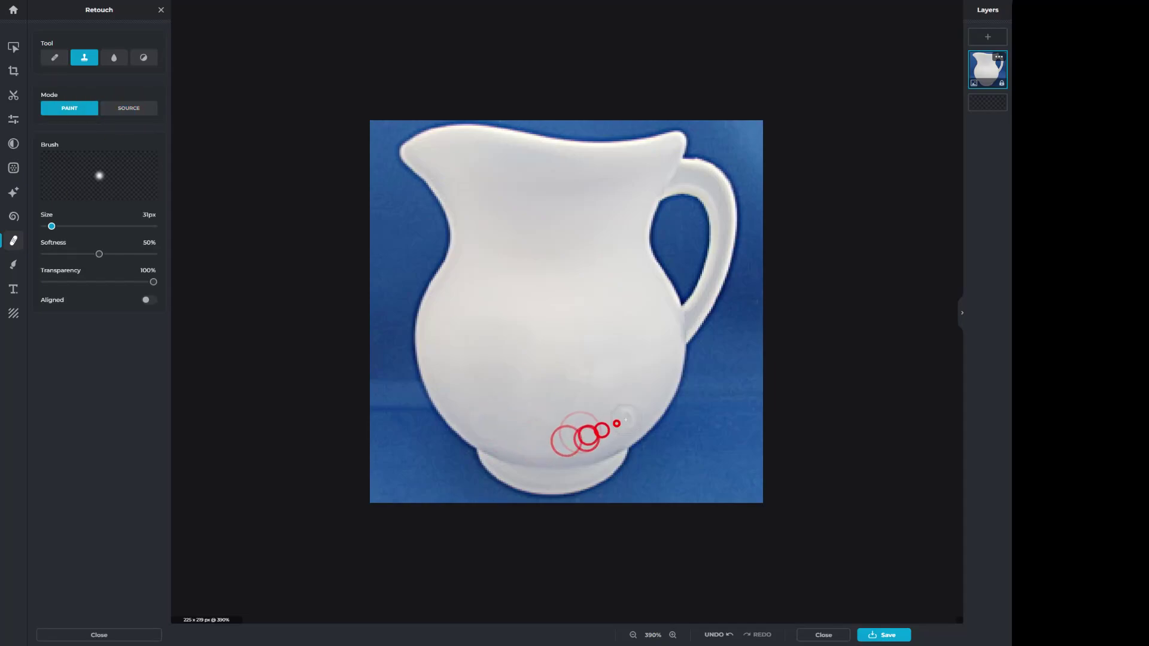
{"action": "scroll", "coordinate": [550, 341], "scroll_direction": "down", "scroll_amount": 1}
{"action": "scroll", "coordinate": [551, 341], "scroll_direction": "down", "scroll_amount": 1}
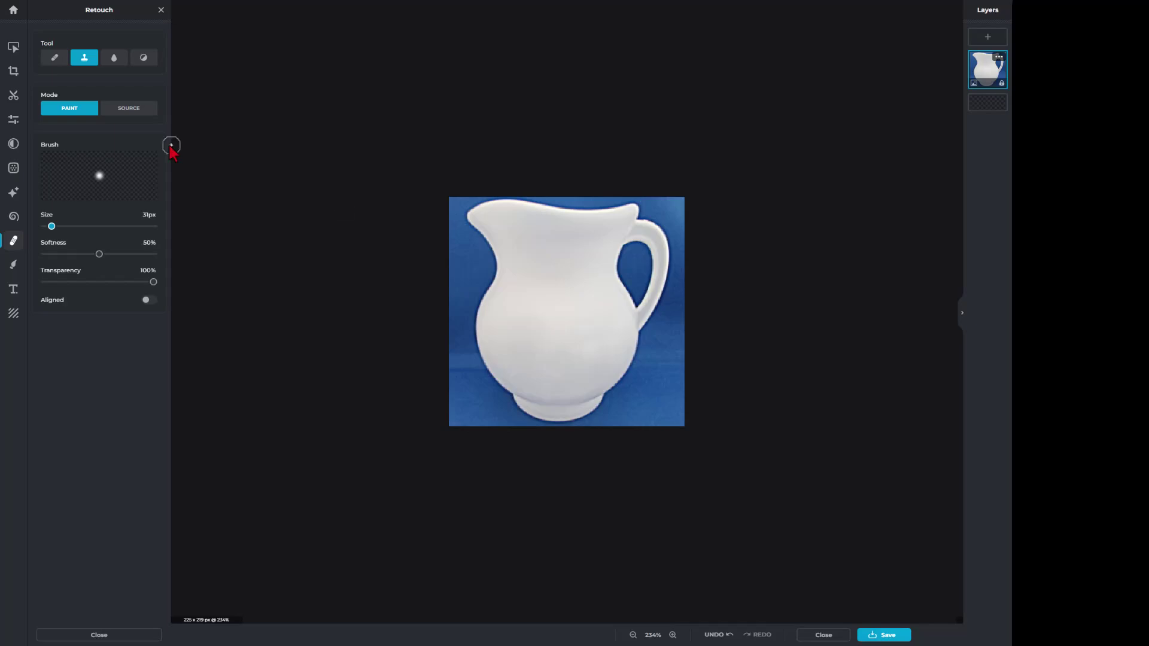
Apply the automatic pop colour and light adjustment to brighten the pitcher photo.
{"action": "left_click", "coordinate": [13, 47]}
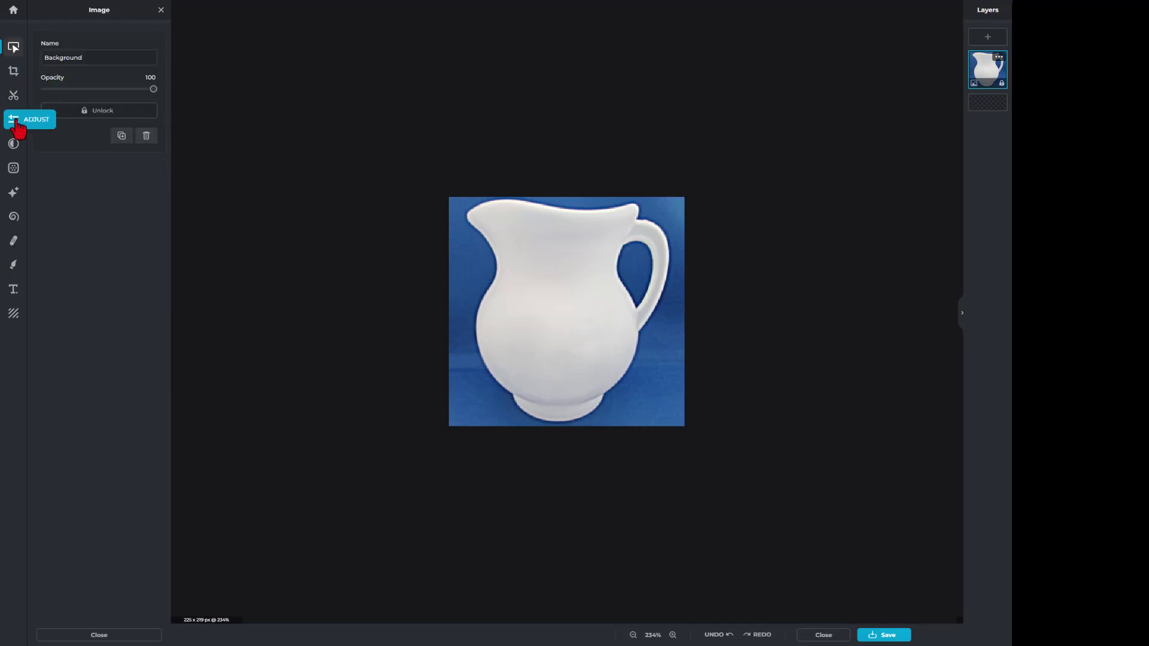
{"action": "left_click", "coordinate": [15, 119]}
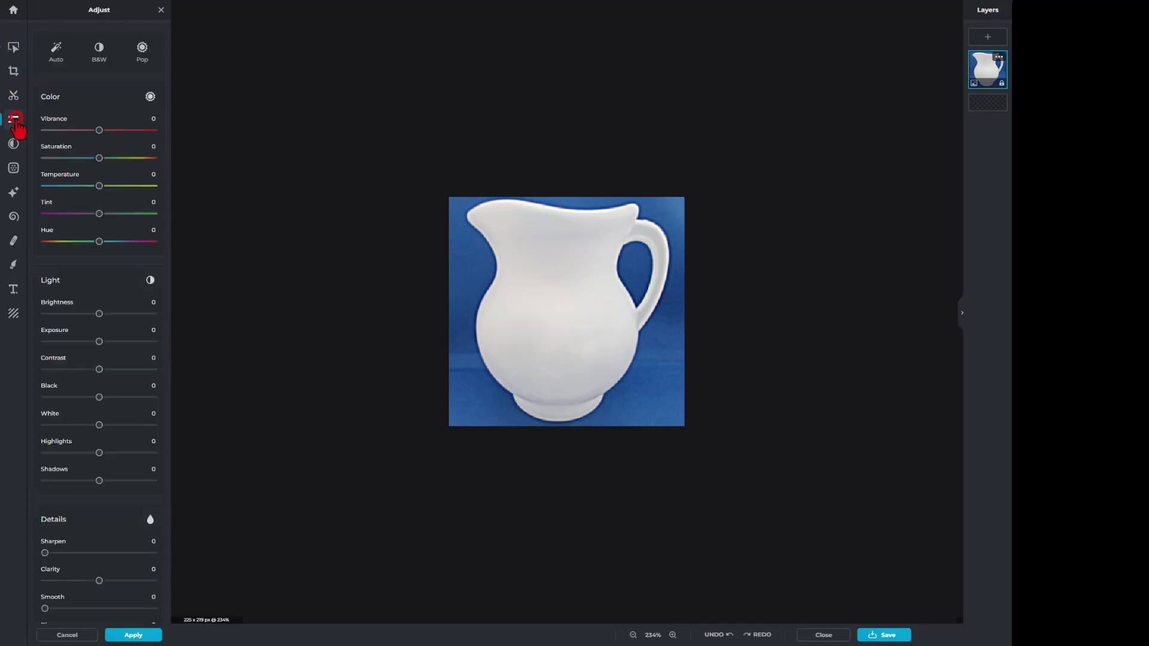
{"action": "left_click", "coordinate": [141, 52]}
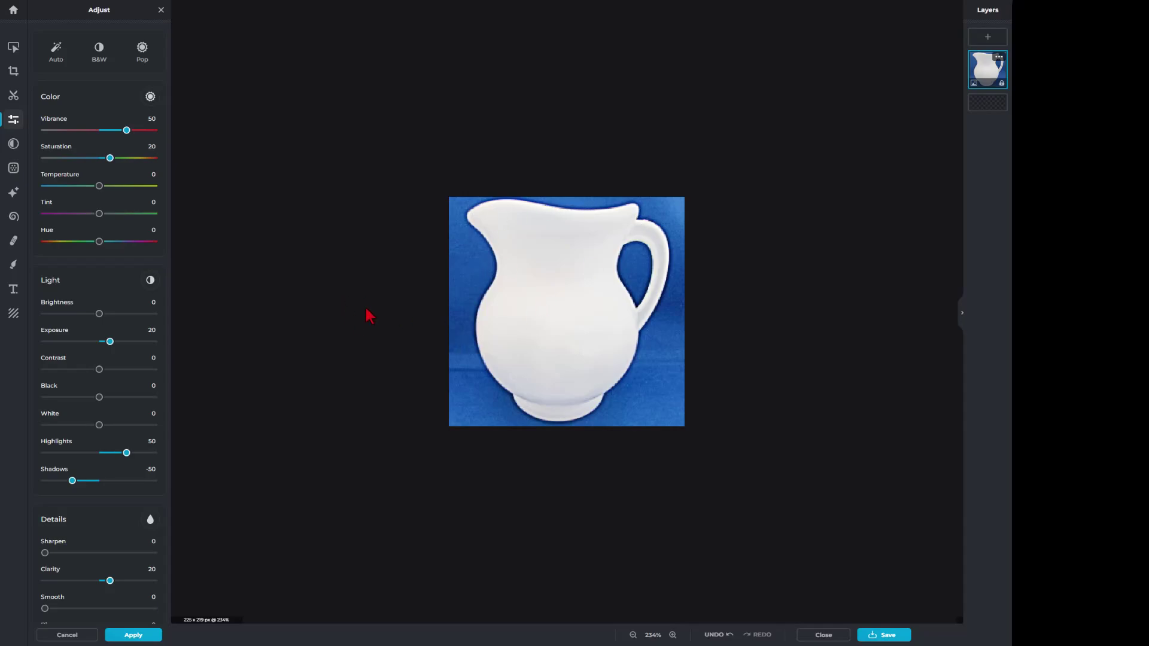
{"action": "key", "text": "v"}
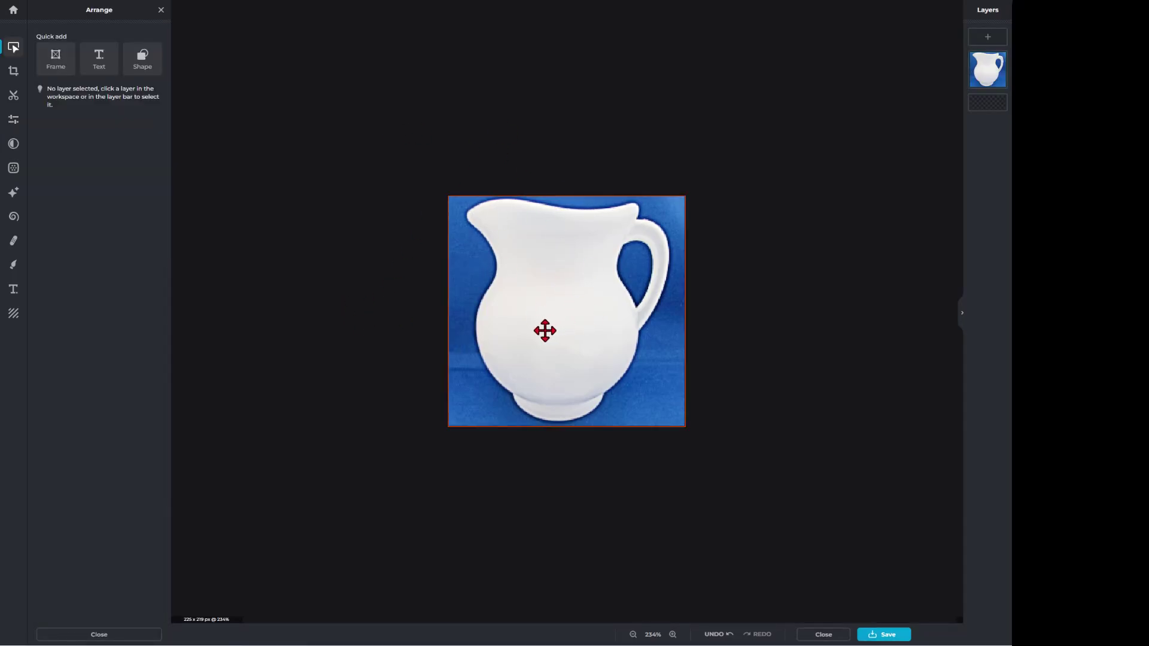
Save the edited pitcher as a JPG High file and close the Success popup.
{"action": "left_click", "coordinate": [883, 638]}
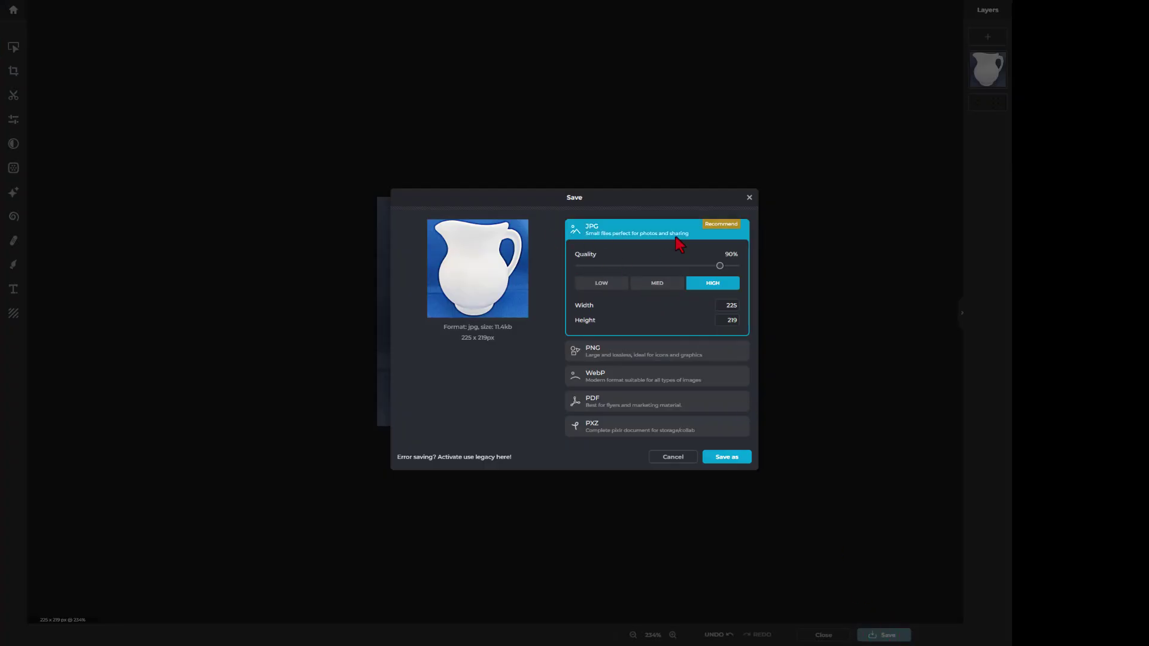
{"action": "left_click", "coordinate": [724, 458]}
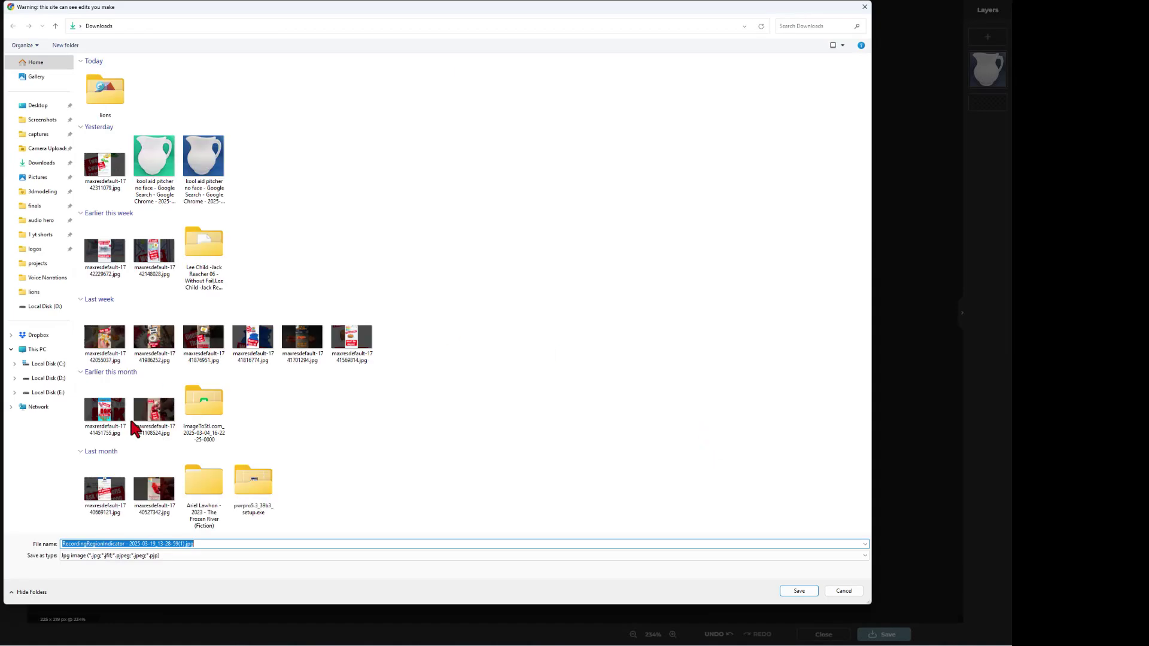
{"action": "key", "text": "Return"}
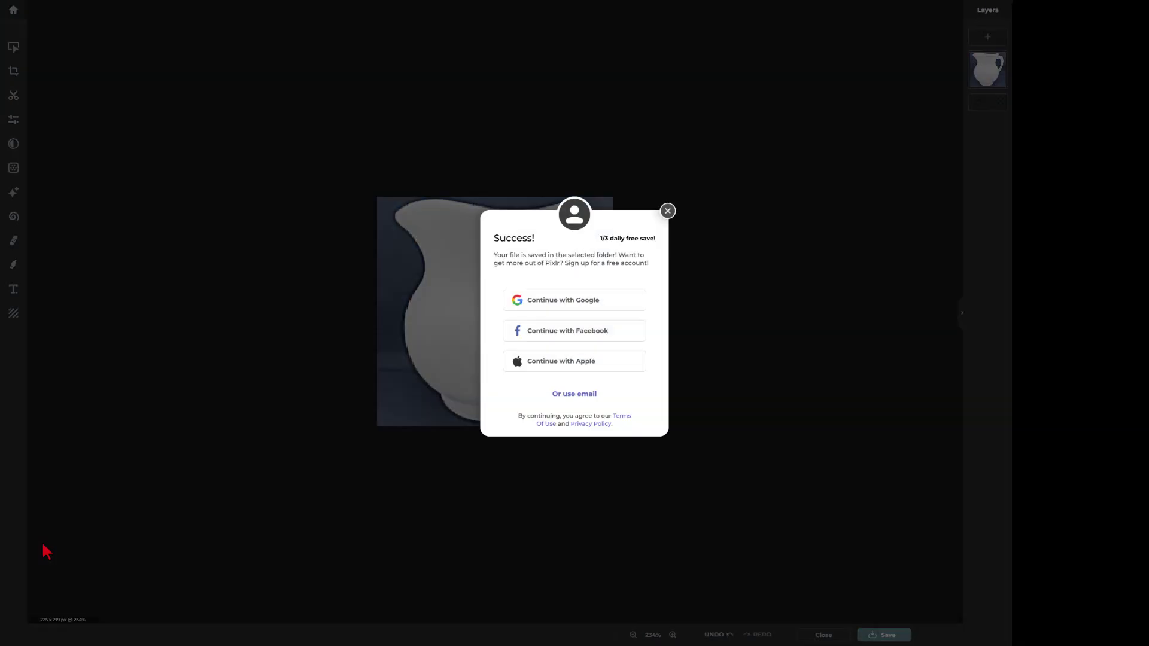
{"action": "left_click", "coordinate": [667, 212]}
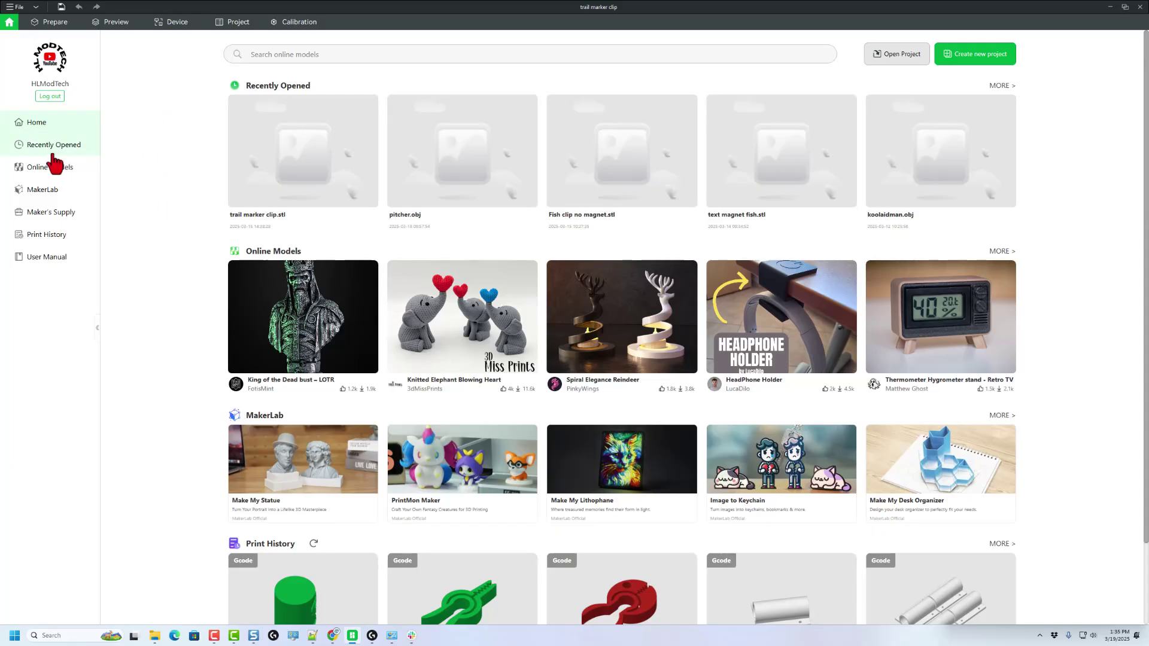
Start the Image to 3D Model experiment from MakerLab's Experiments section.
{"action": "left_click", "coordinate": [51, 189]}
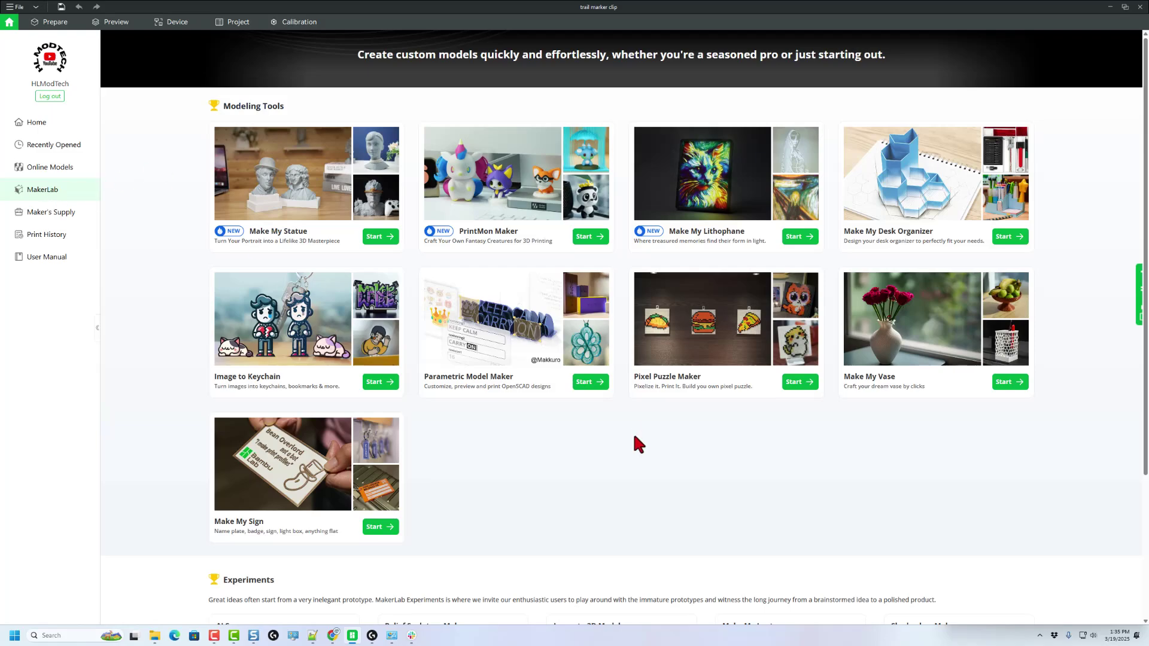
{"action": "scroll", "coordinate": [638, 444], "scroll_direction": "down", "scroll_amount": 3}
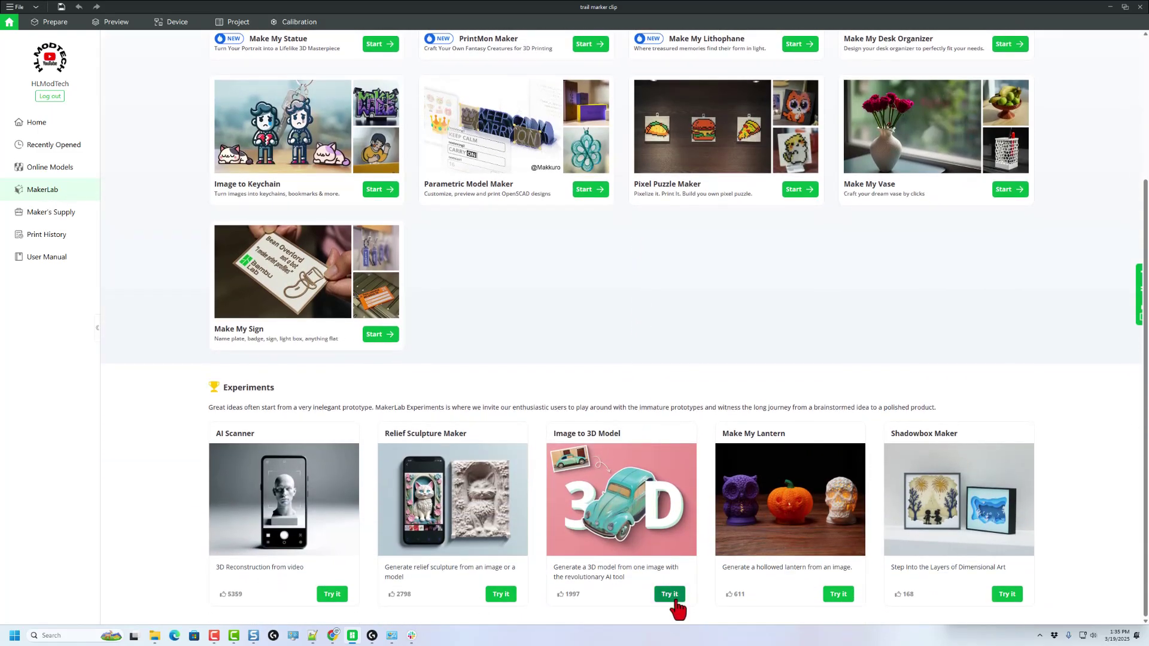
{"action": "left_click", "coordinate": [670, 594]}
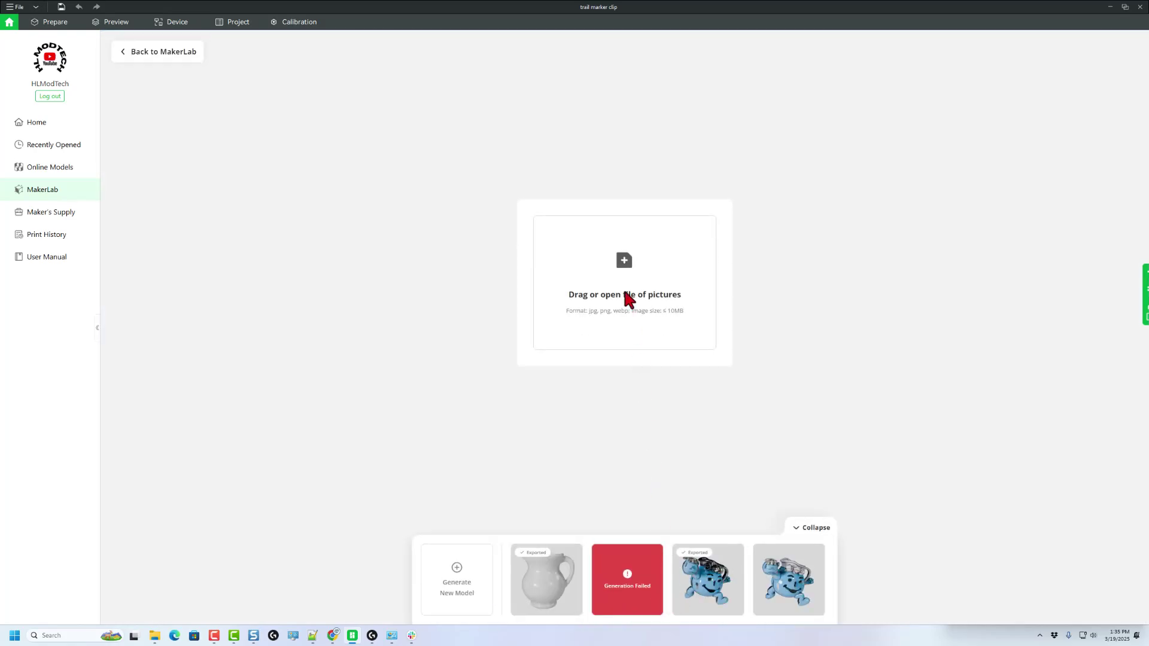
Upload k pitch.jpg to Image to 3D Model and generate the 3D pitcher.
{"action": "left_click", "coordinate": [622, 266]}
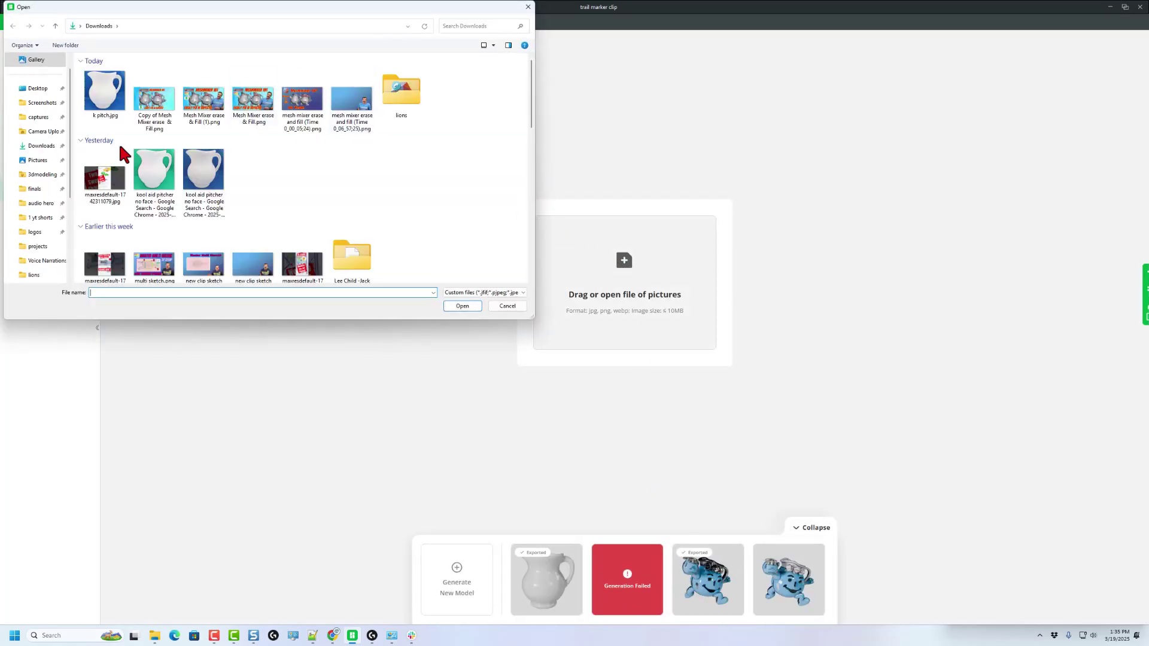
{"action": "double_click", "coordinate": [111, 97]}
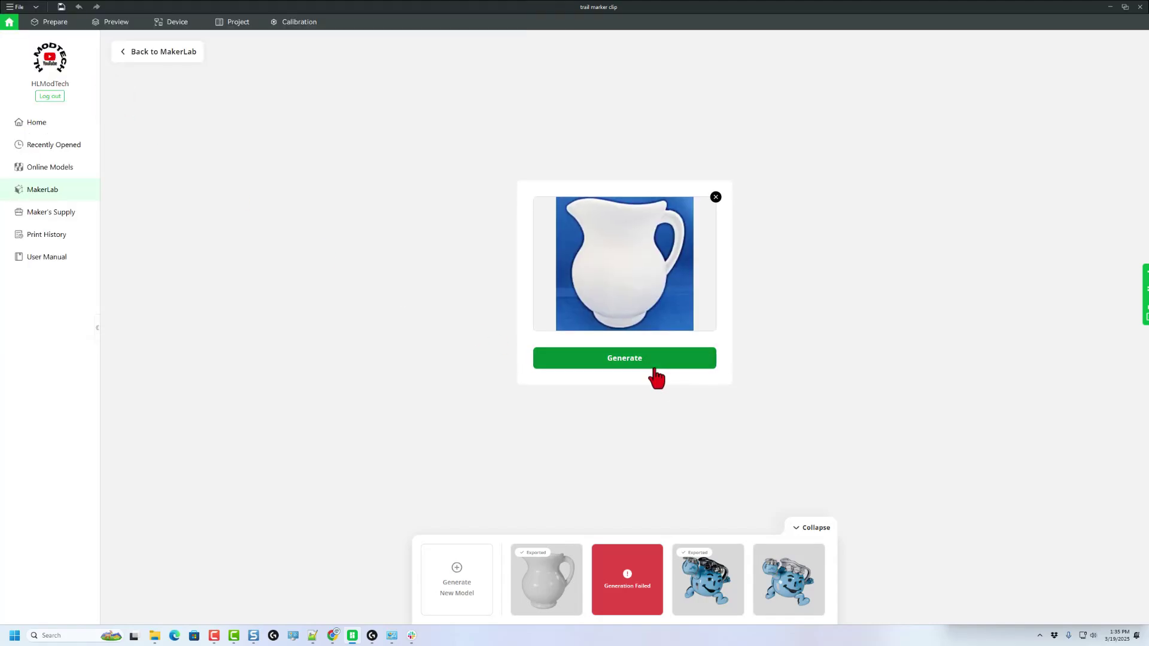
{"action": "left_click", "coordinate": [651, 359]}
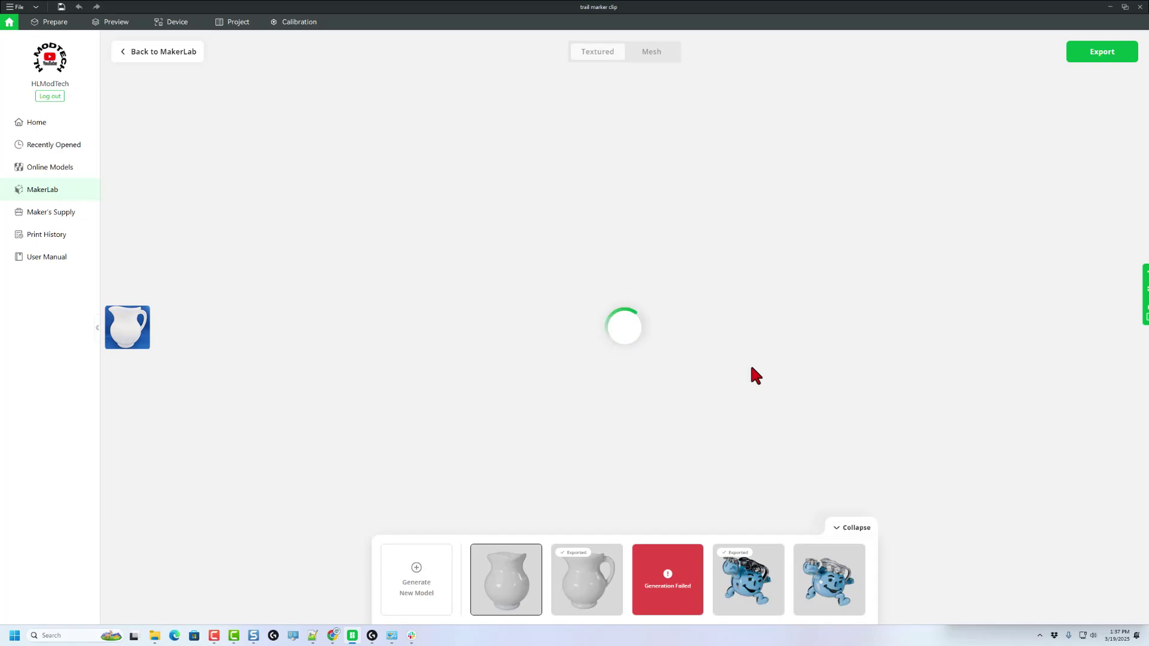
Inspect the generated pitcher's handle and top in Textured view, then export it.
{"action": "mouse_move", "coordinate": [755, 378]}
{"action": "left_mouse_down"}
{"action": "mouse_move", "coordinate": [597, 454]}
{"action": "mouse_move", "coordinate": [589, 478]}
{"action": "mouse_move", "coordinate": [732, 479]}
{"action": "mouse_move", "coordinate": [738, 422]}
{"action": "mouse_move", "coordinate": [778, 349]}
{"action": "mouse_move", "coordinate": [805, 327]}
{"action": "mouse_move", "coordinate": [664, 385]}
{"action": "mouse_move", "coordinate": [629, 412]}
{"action": "mouse_move", "coordinate": [692, 450]}
{"action": "mouse_move", "coordinate": [739, 422]}
{"action": "mouse_move", "coordinate": [782, 346]}
{"action": "mouse_move", "coordinate": [833, 300]}
{"action": "mouse_move", "coordinate": [747, 233]}
{"action": "left_mouse_up"}
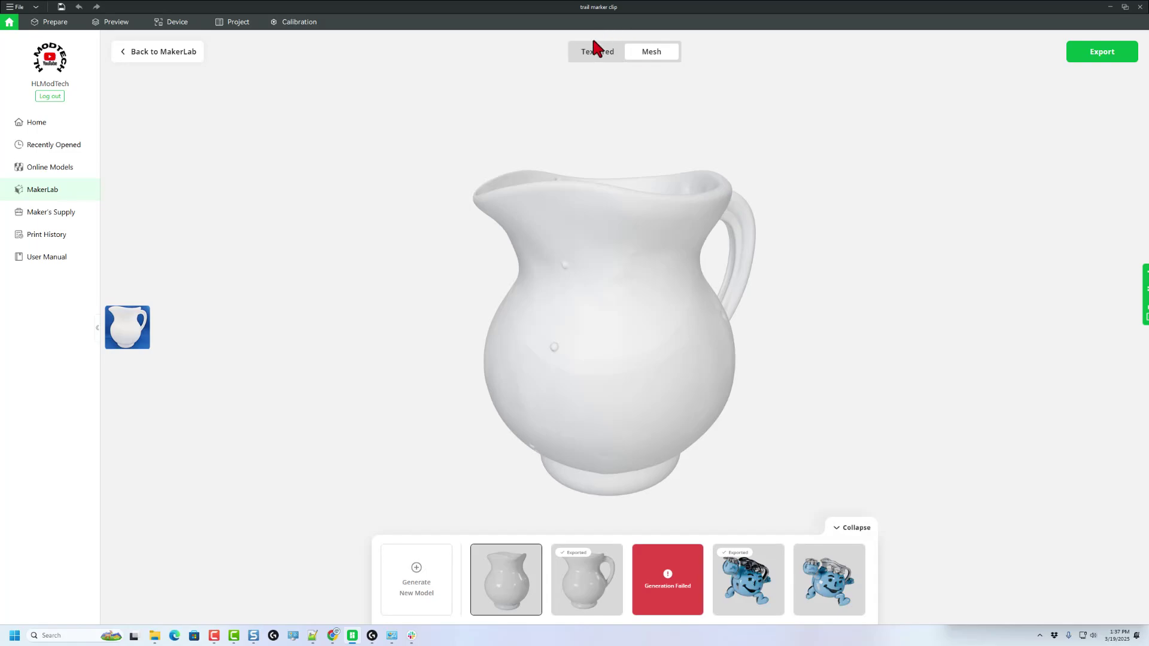
{"action": "left_click", "coordinate": [589, 53]}
{"action": "mouse_move", "coordinate": [695, 184]}
{"action": "left_mouse_down"}
{"action": "mouse_move", "coordinate": [710, 251]}
{"action": "mouse_move", "coordinate": [744, 257]}
{"action": "mouse_move", "coordinate": [704, 224]}
{"action": "left_mouse_up"}
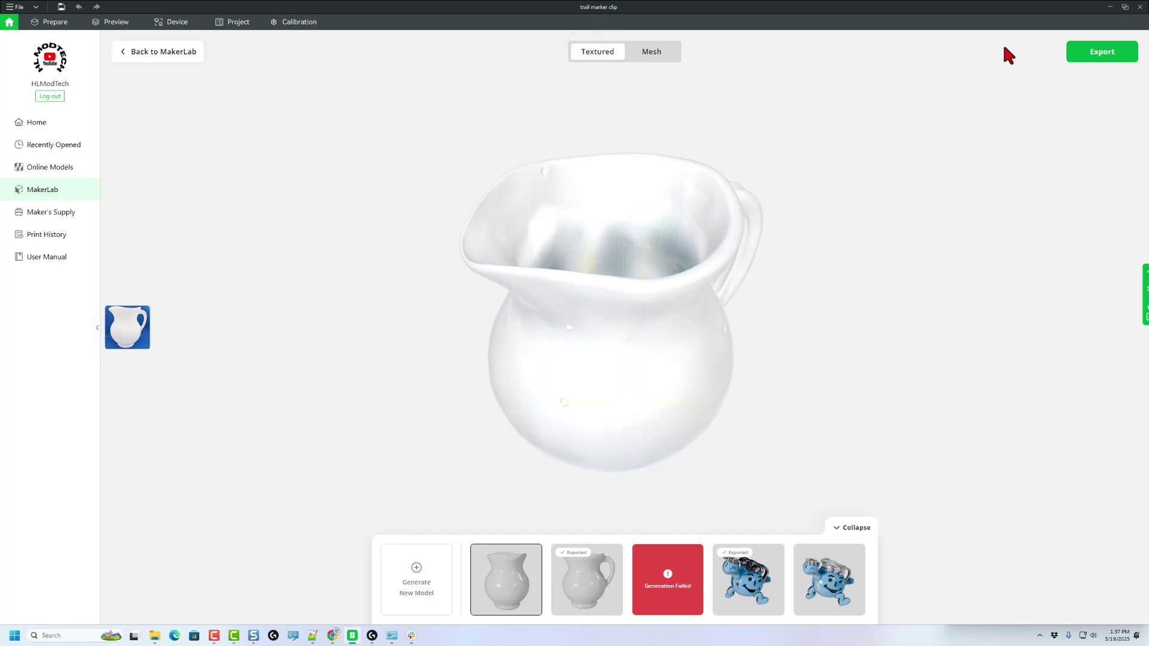
{"action": "left_click", "coordinate": [1083, 54]}
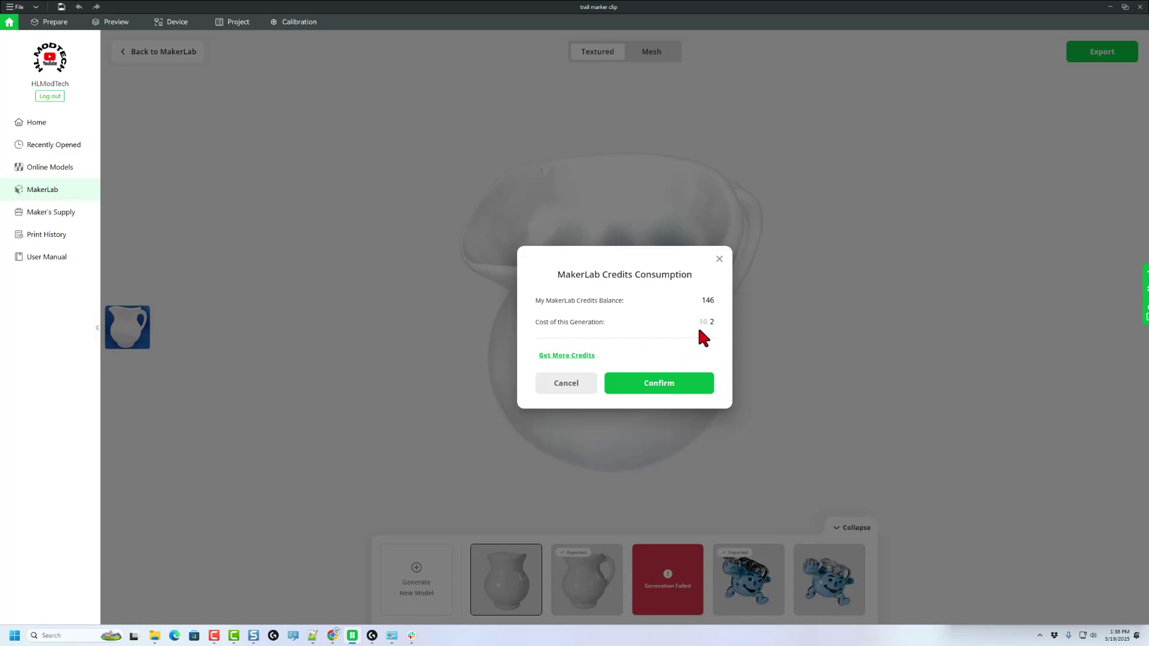
Confirm the 2-credit MakerLab charge for exporting the pitcher.
{"action": "left_click", "coordinate": [664, 386]}
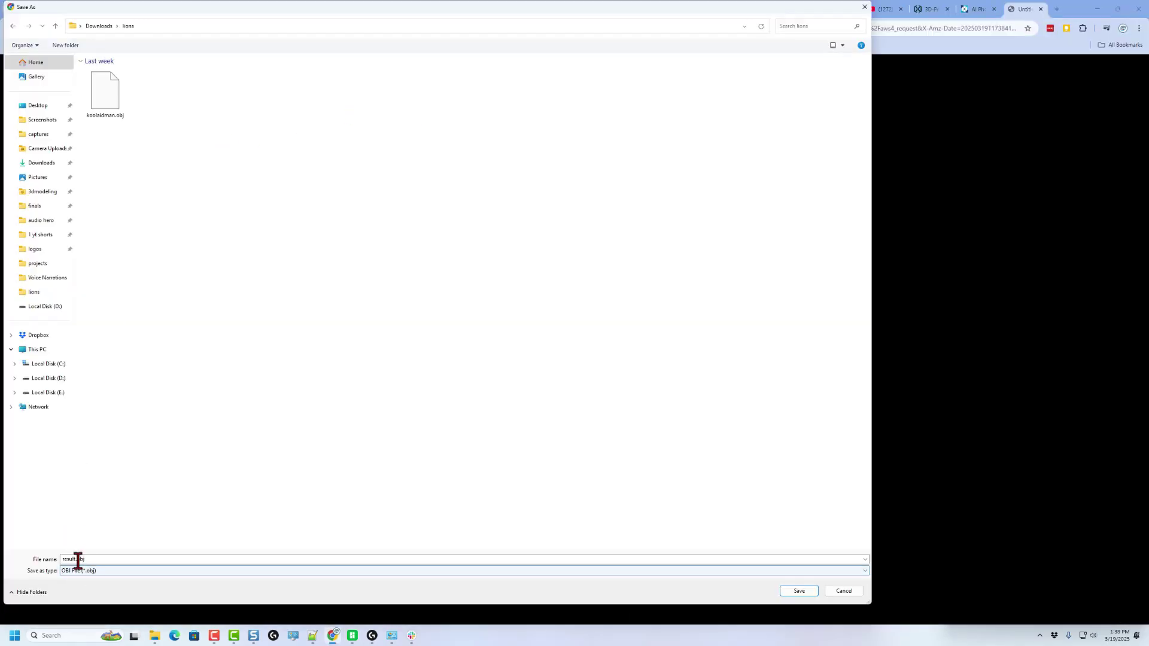
Edit the file name of the downloaded pitcher model in Chrome's save prompt.
{"action": "left_click", "coordinate": [70, 559]}
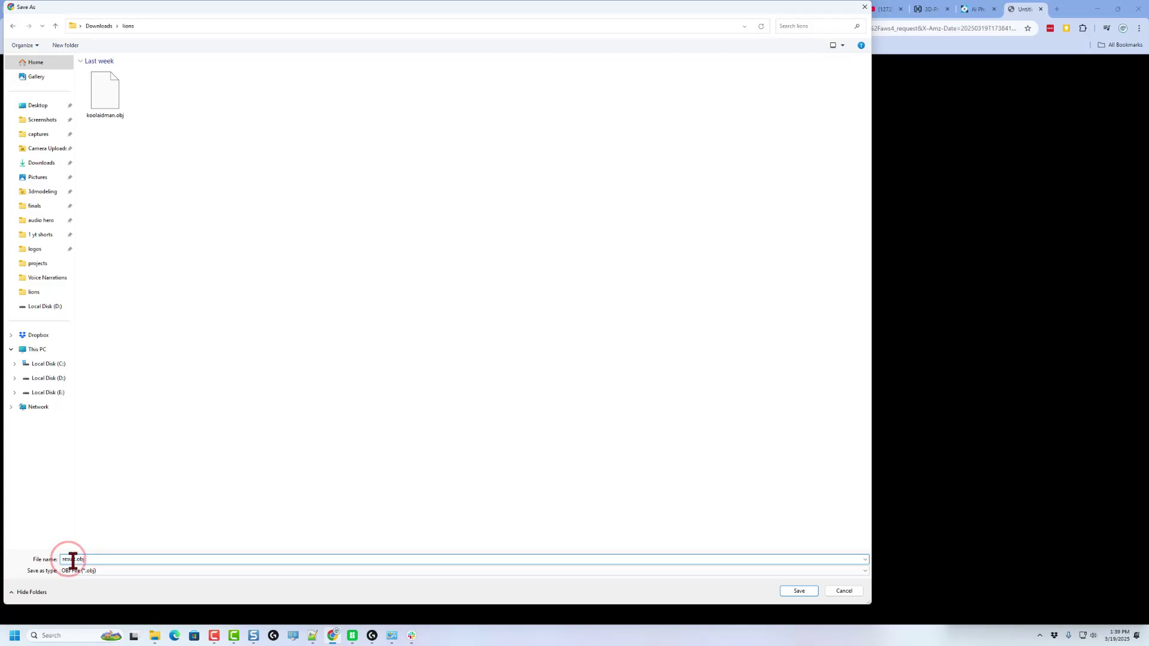
Save the pitcher OBJ into the lions folder, then hide the Infinity Gauntlet.
{"action": "type", "text": "pitche"}
{"action": "type", "text": "s"}
{"action": "left_click", "coordinate": [799, 591]}
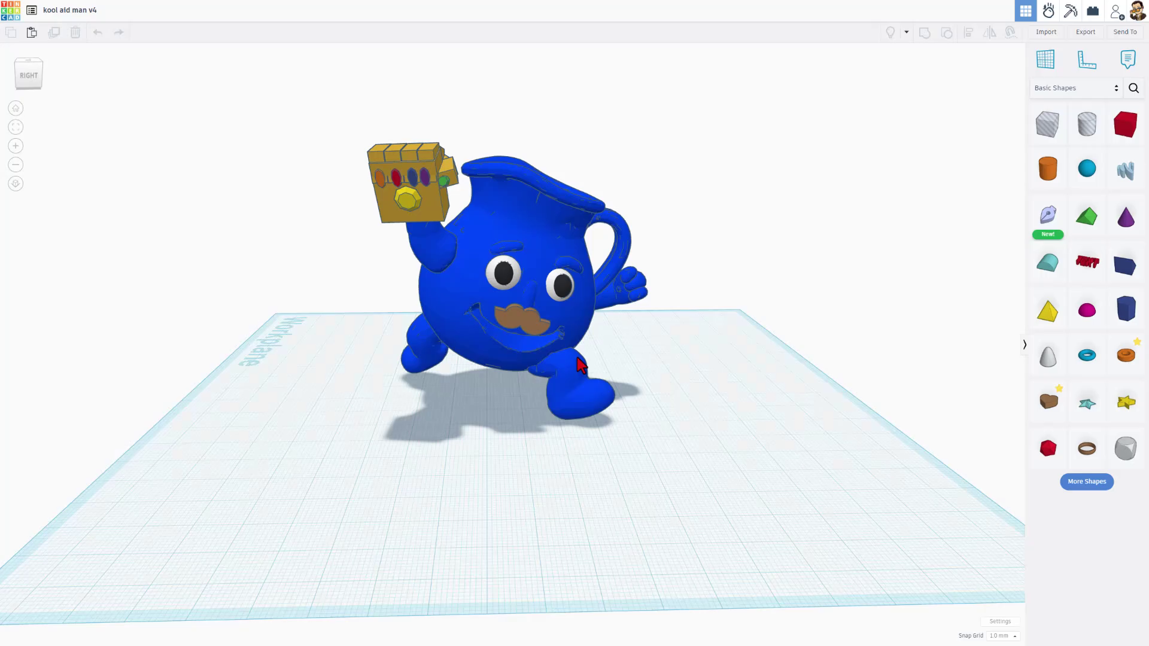
{"action": "left_click", "coordinate": [416, 205]}
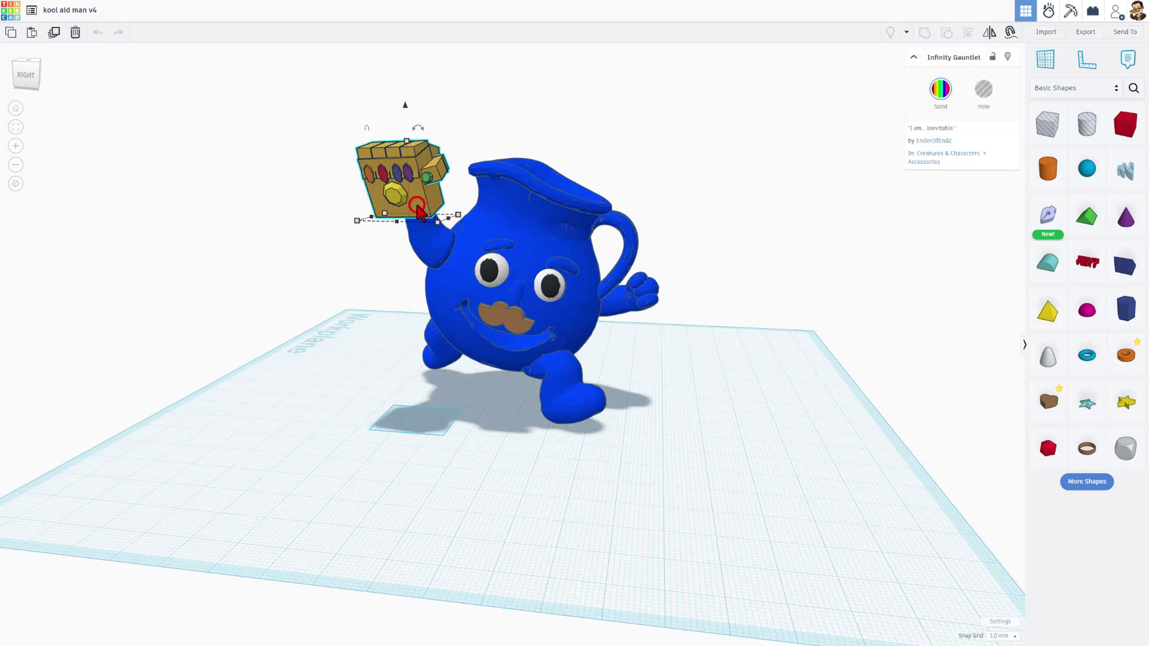
{"action": "left_click", "coordinate": [1007, 56]}
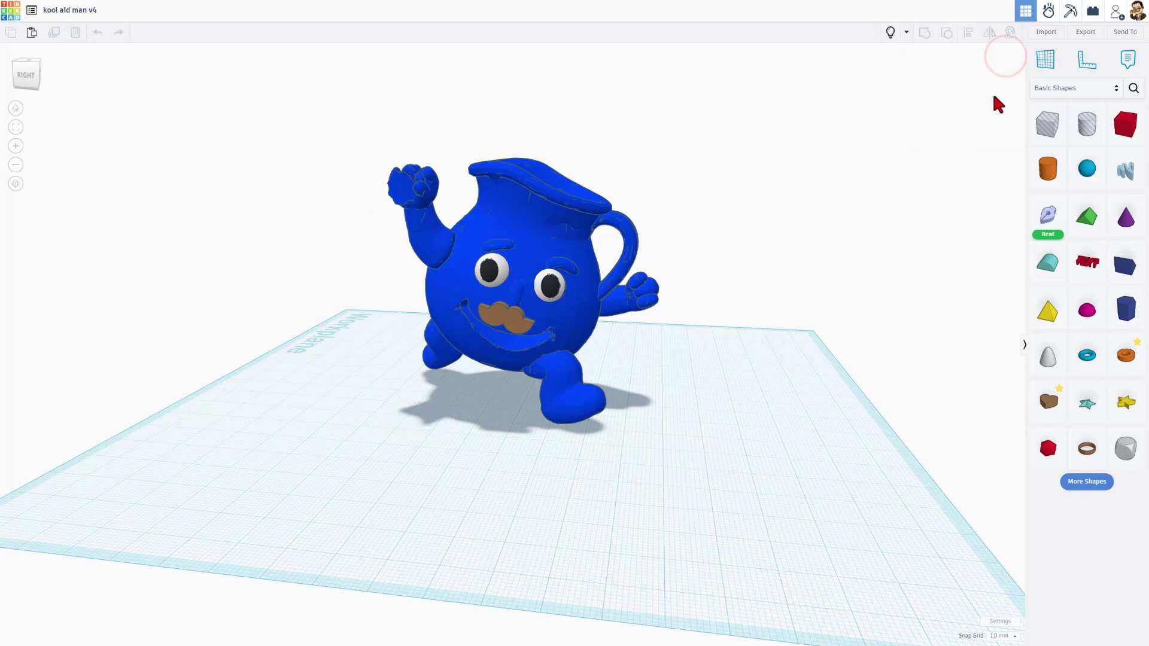
Try importing pitcher.obj into Tinkercad; it is rejected as over 25MB.
{"action": "left_click", "coordinate": [1047, 33]}
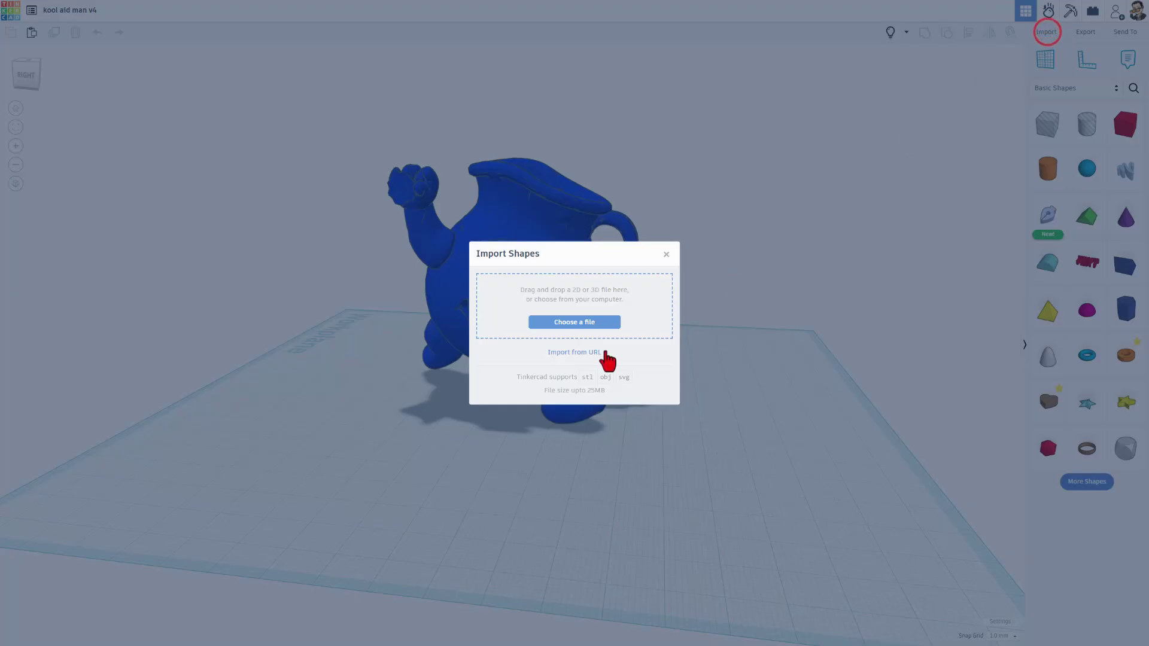
{"action": "left_click", "coordinate": [587, 323]}
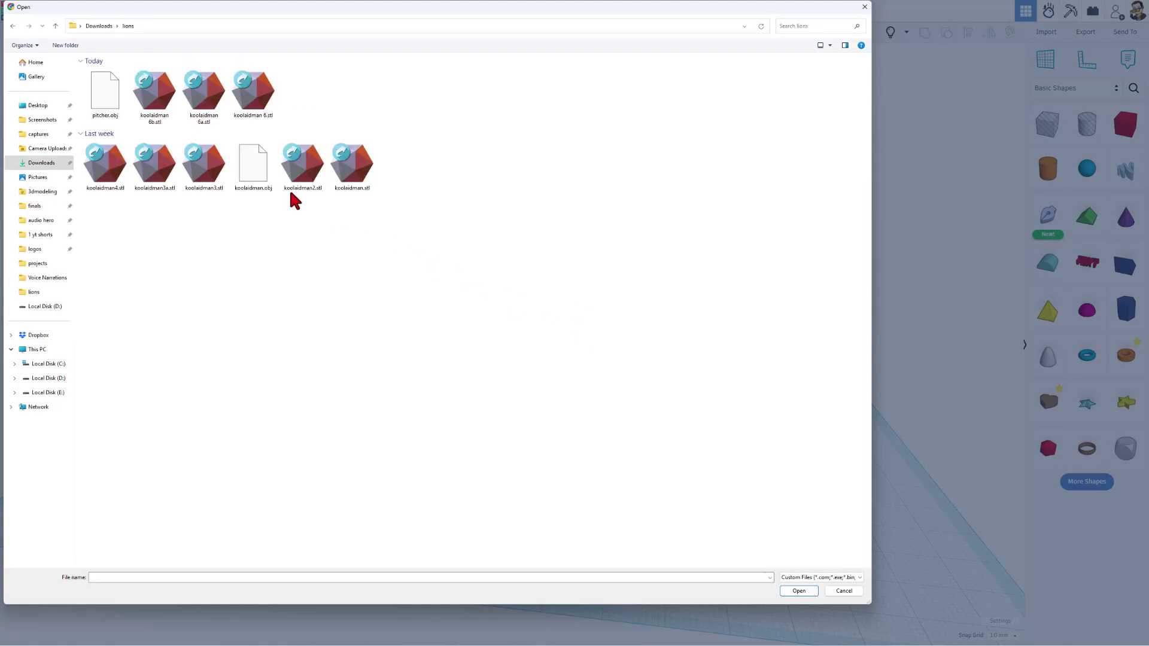
{"action": "left_click", "coordinate": [104, 96]}
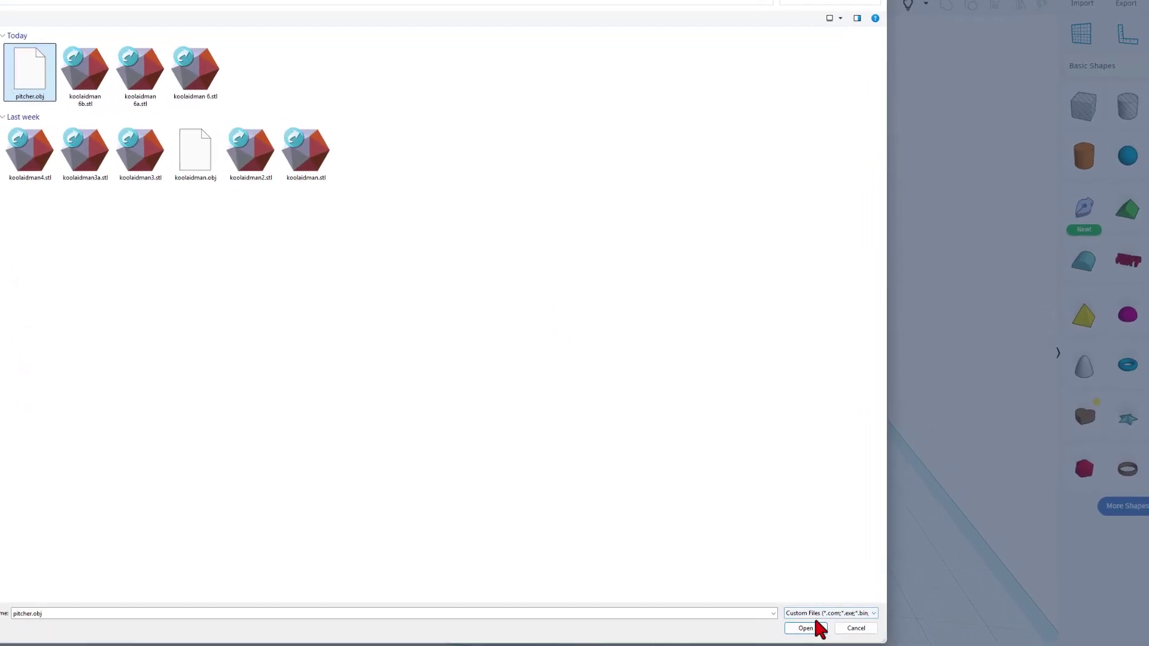
{"action": "left_click", "coordinate": [817, 628]}
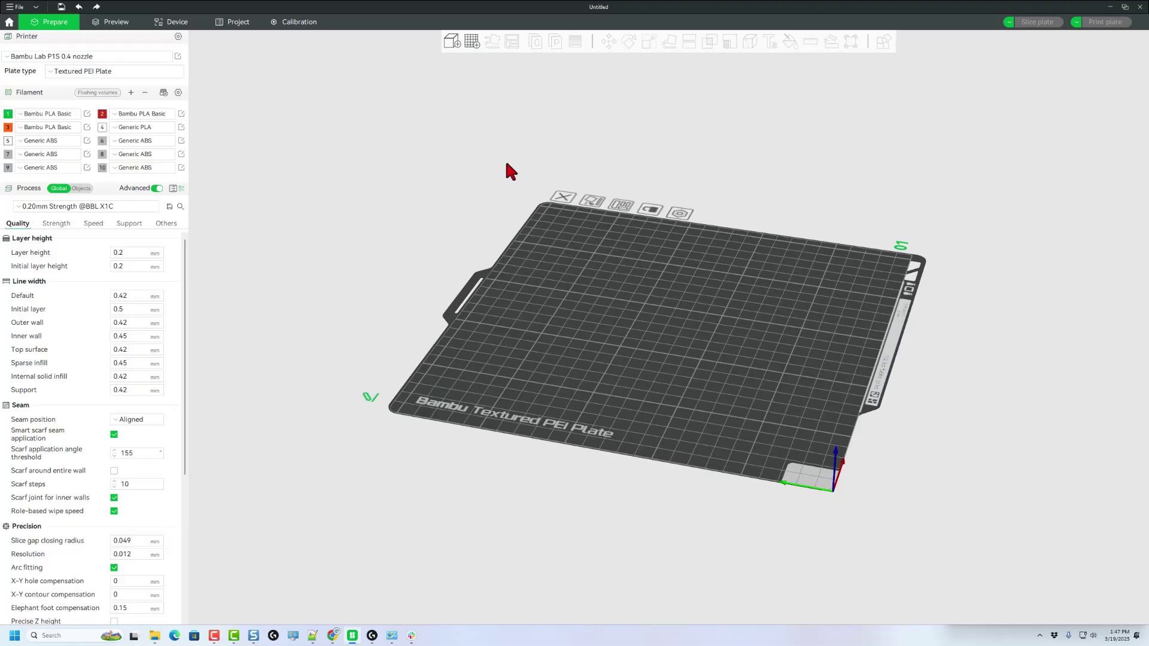
Add pitcher.obj with its colour mapping to the plate and disable the prime tower.
{"action": "left_click", "coordinate": [451, 42]}
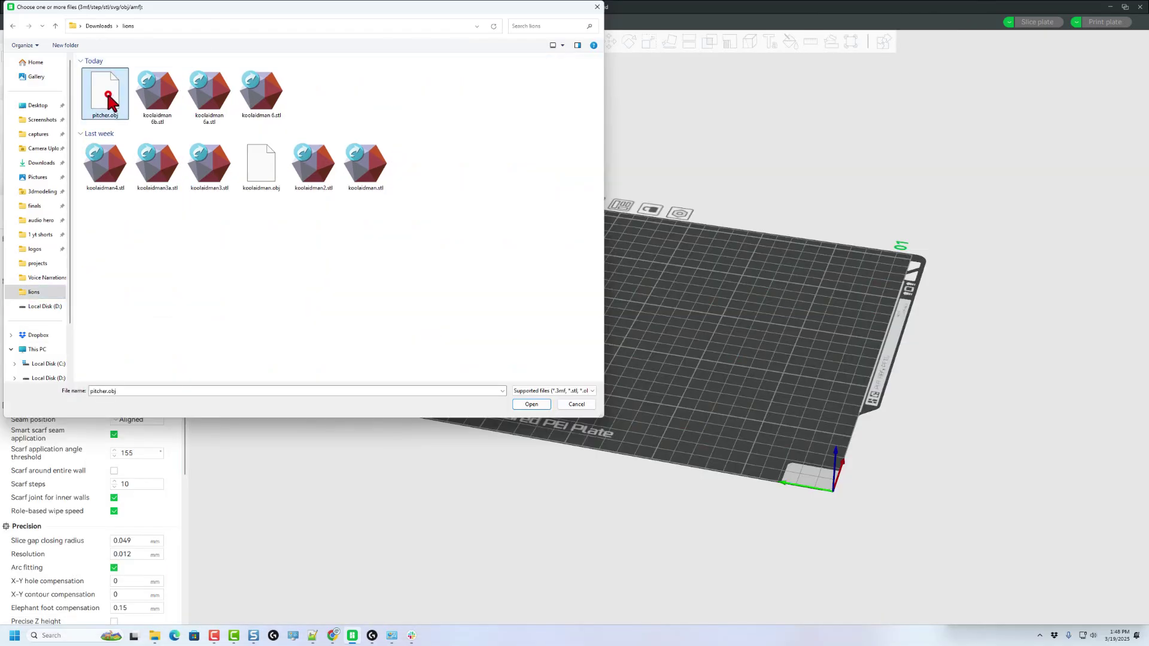
{"action": "double_click", "coordinate": [114, 90]}
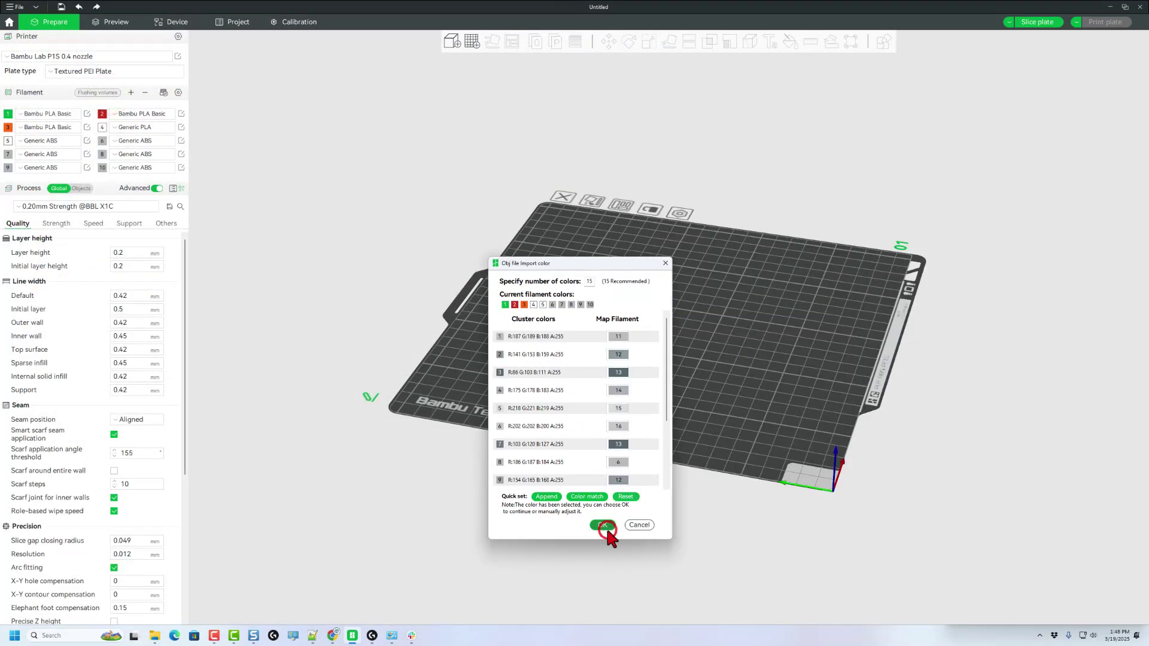
{"action": "left_click", "coordinate": [603, 525]}
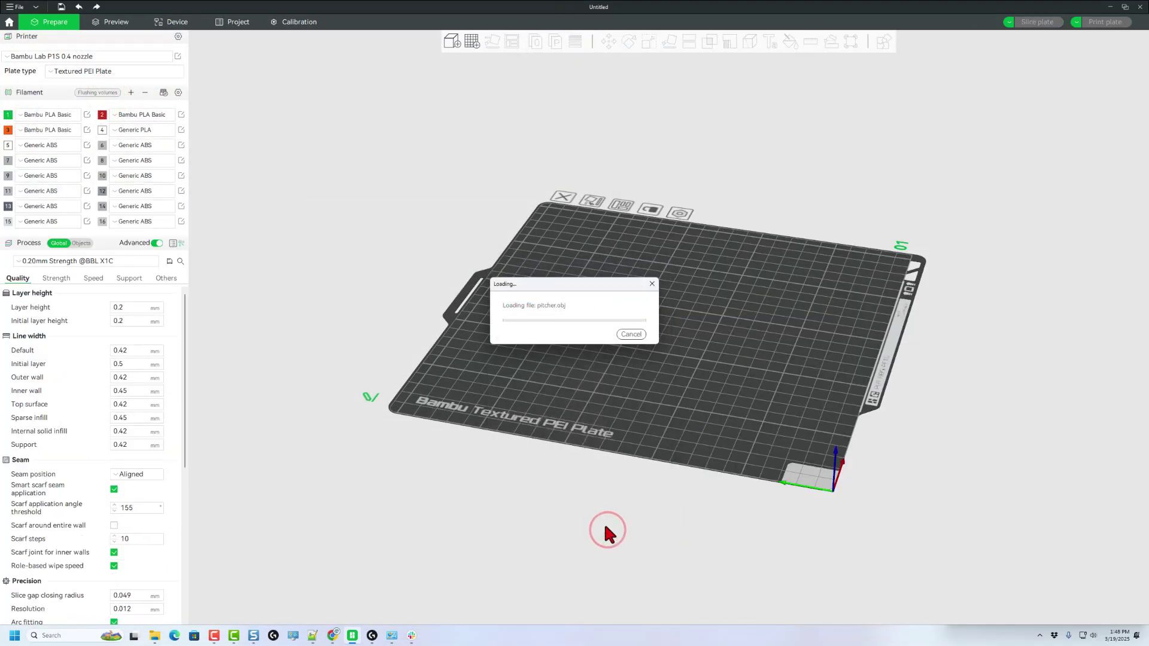
{"action": "left_click", "coordinate": [165, 279]}
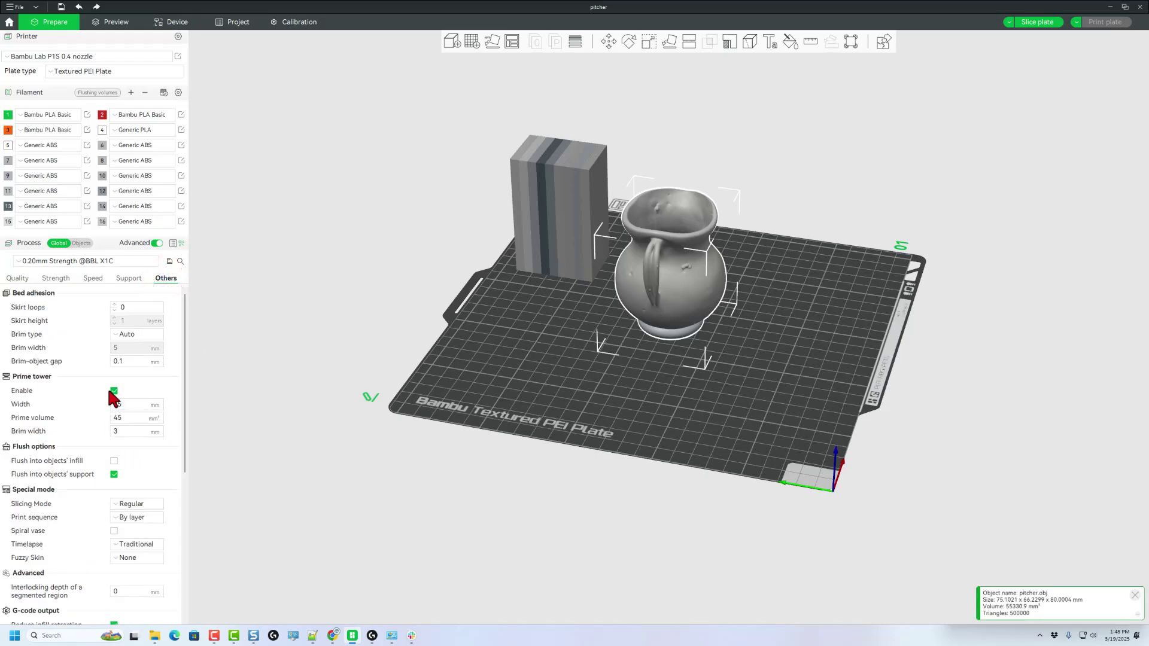
{"action": "left_click", "coordinate": [114, 391]}
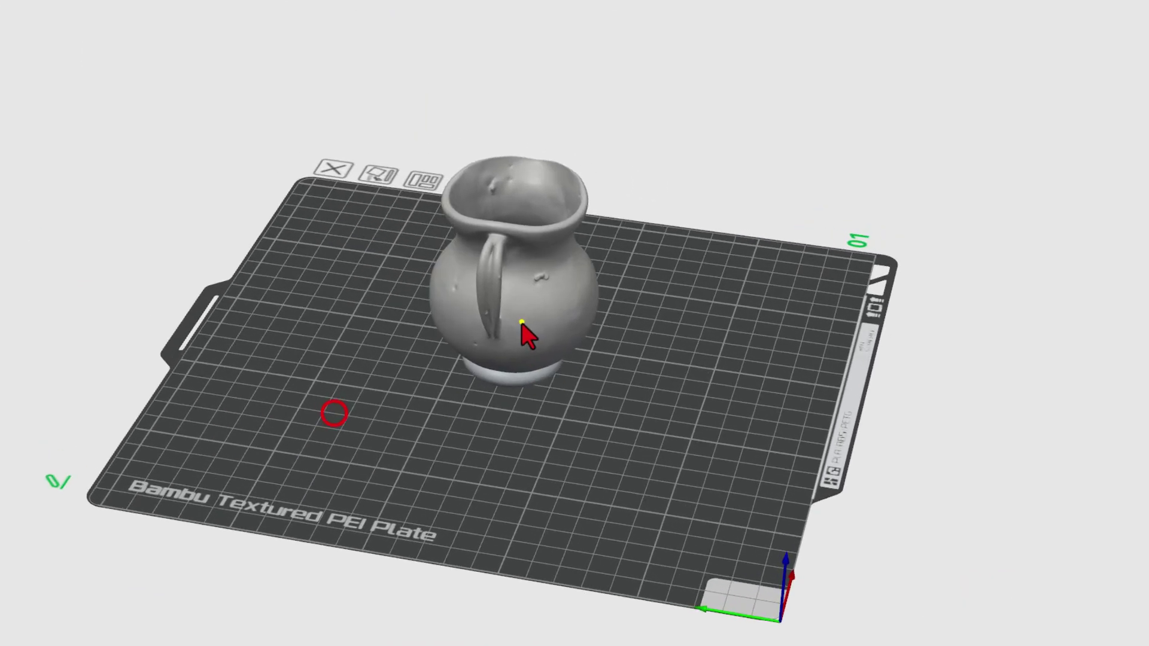
Simplify the pitcher mesh at Extra high detail, from 500,000 to about 136,000 triangles.
{"action": "right_click", "coordinate": [667, 296]}
{"action": "left_click", "coordinate": [575, 377]}
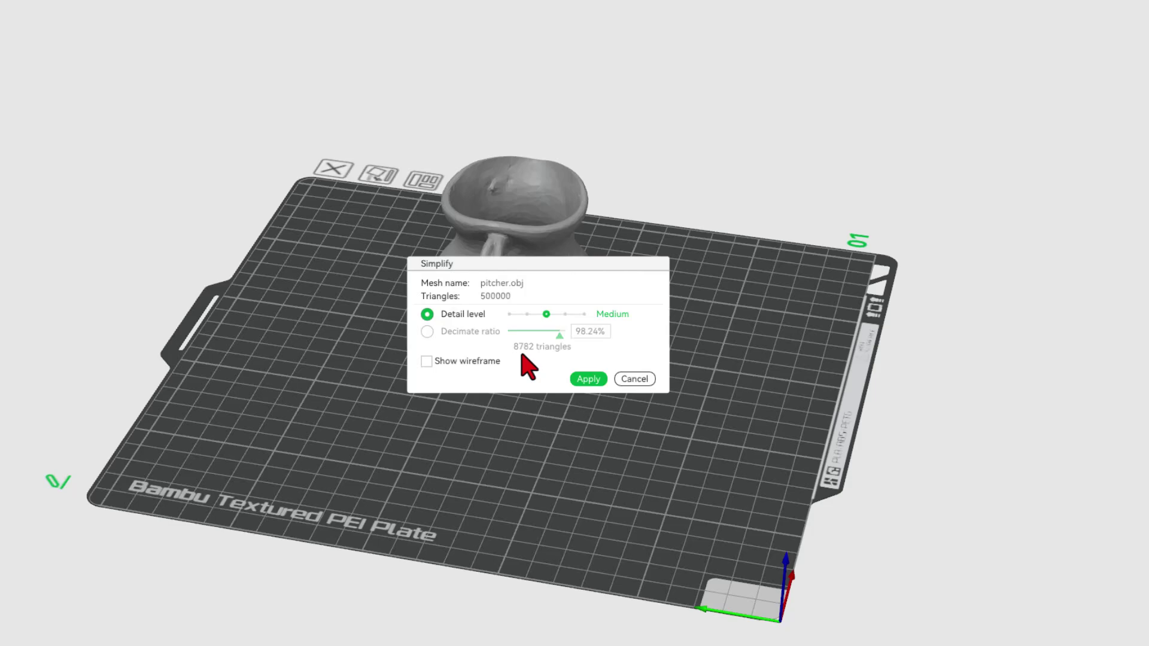
{"action": "left_click_drag", "start_coordinate": [547, 312], "coordinate": [509, 314]}
{"action": "left_click", "coordinate": [588, 379]}
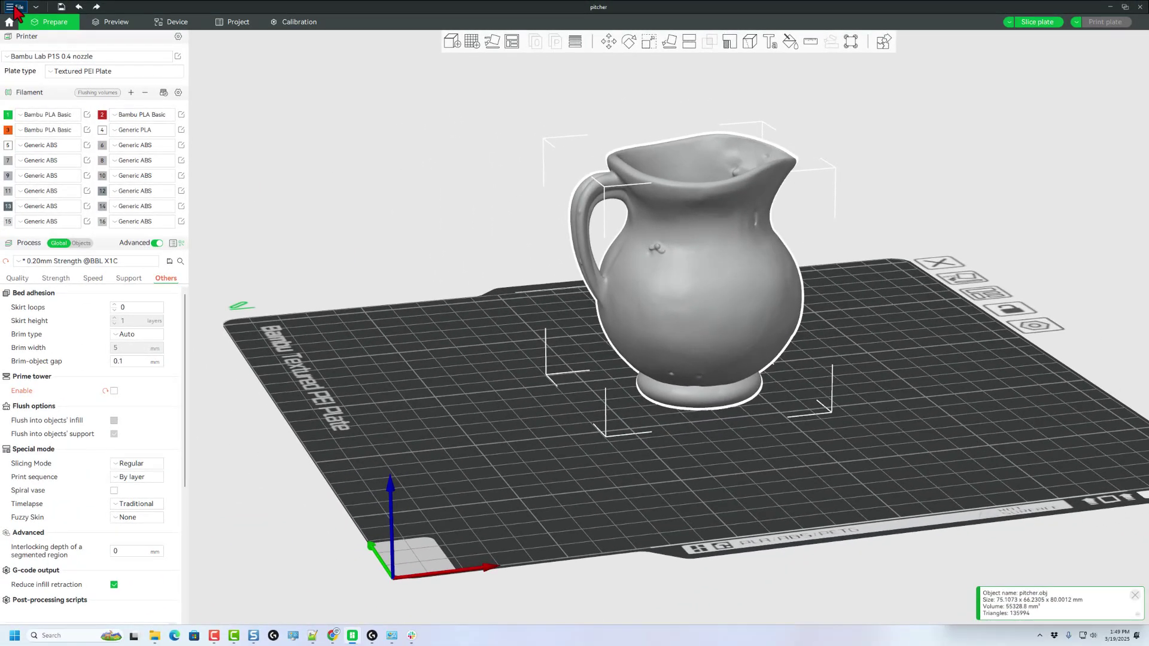
Export all objects as one STL named pitcher.stl in Downloads\lions.
{"action": "left_click", "coordinate": [17, 7]}
{"action": "left_click", "coordinate": [26, 83]}
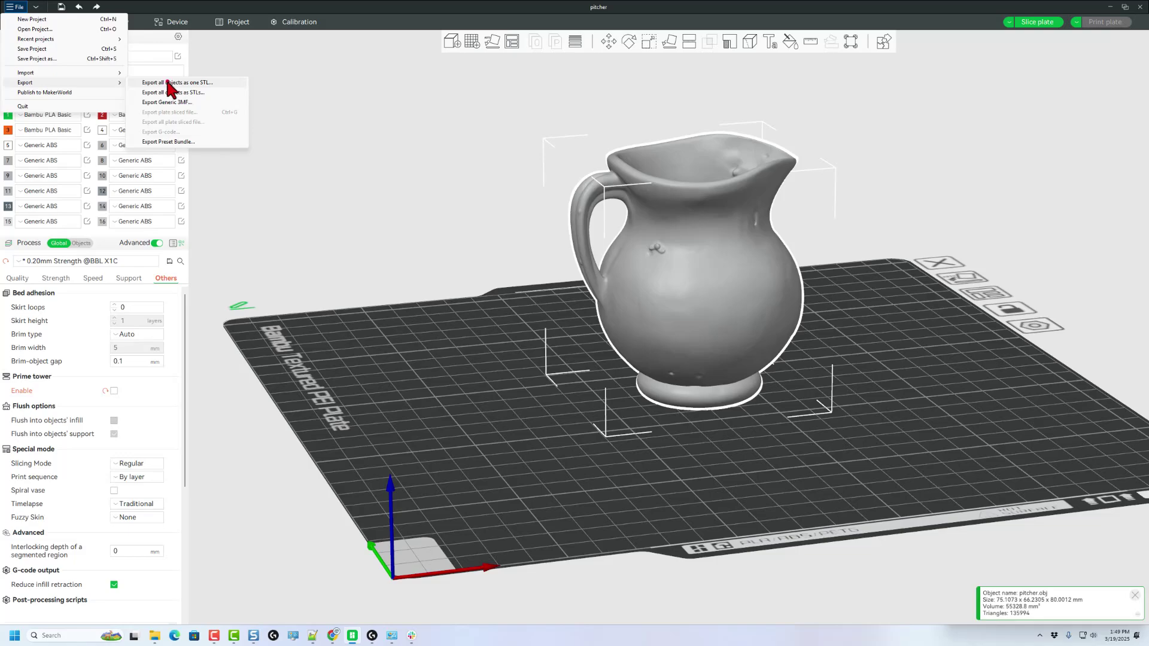
{"action": "left_click", "coordinate": [168, 83]}
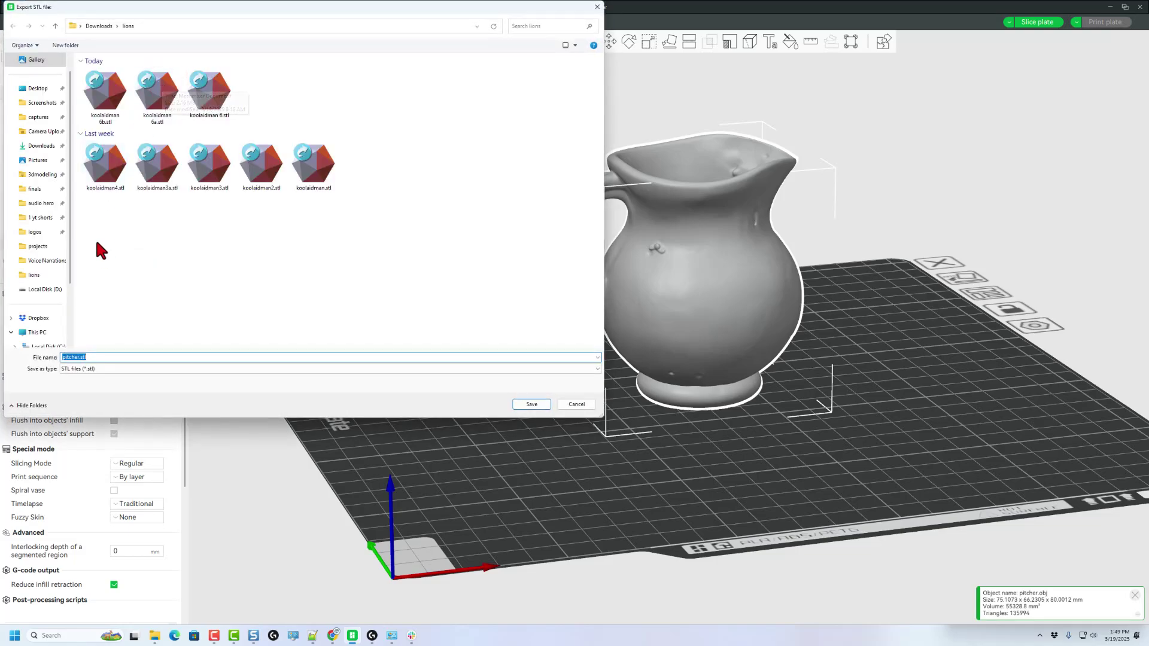
{"action": "left_click", "coordinate": [529, 404]}
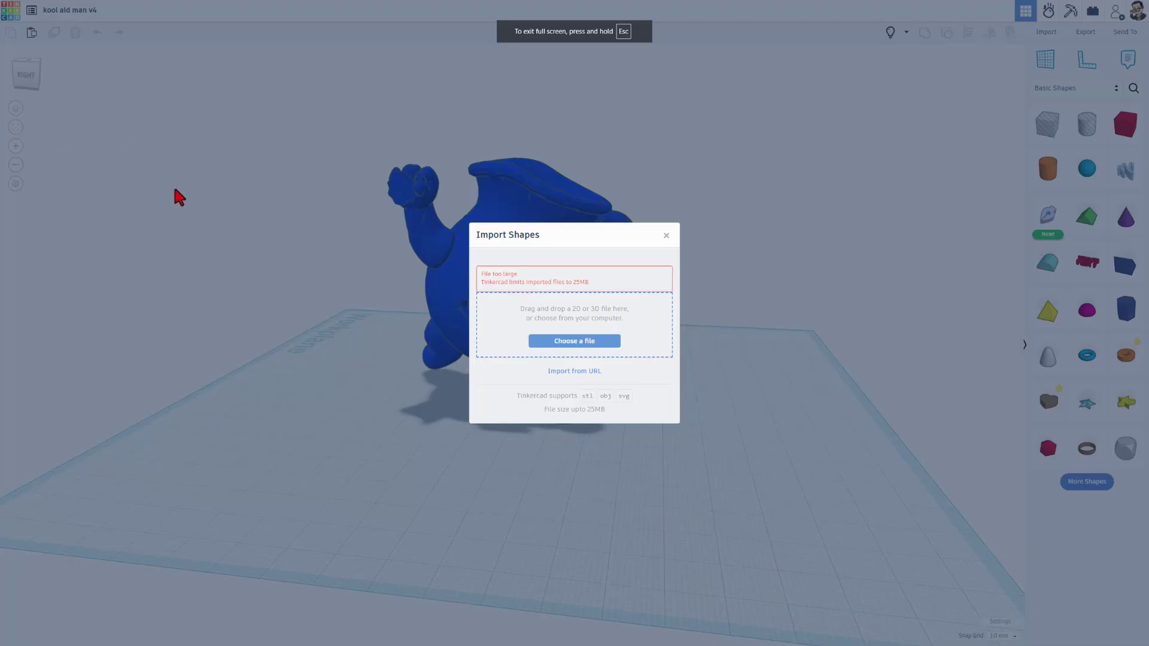
Dismiss the too-large warning and import pitcher.stl from the lions folder.
{"action": "left_click", "coordinate": [666, 235]}
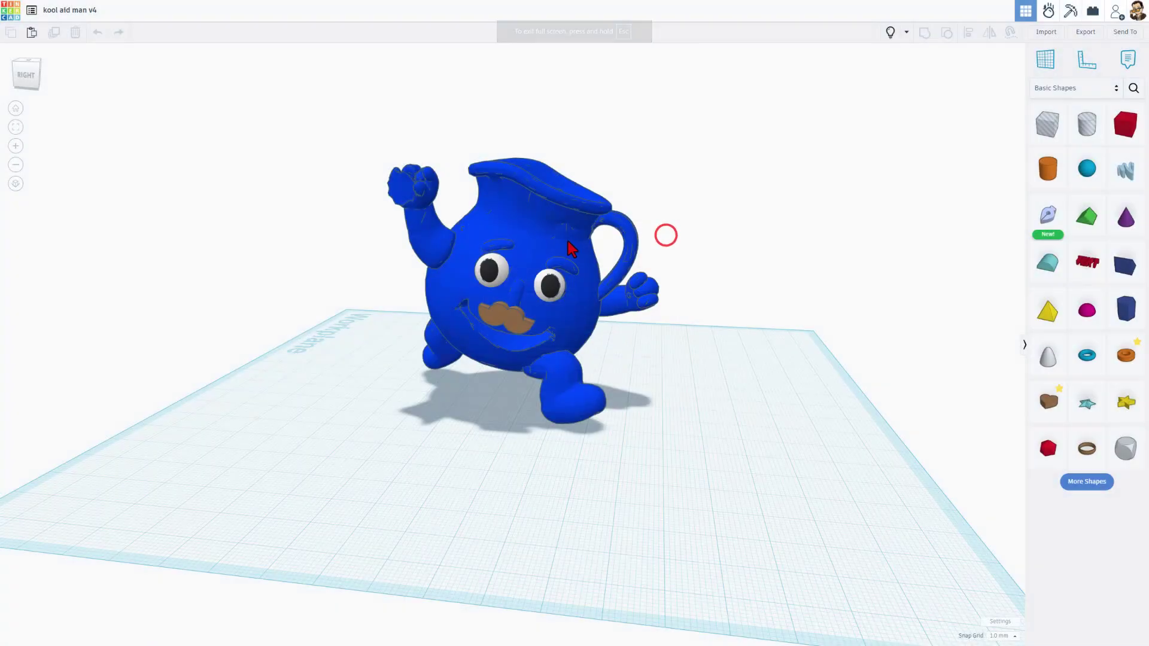
{"action": "left_click", "coordinate": [1045, 33]}
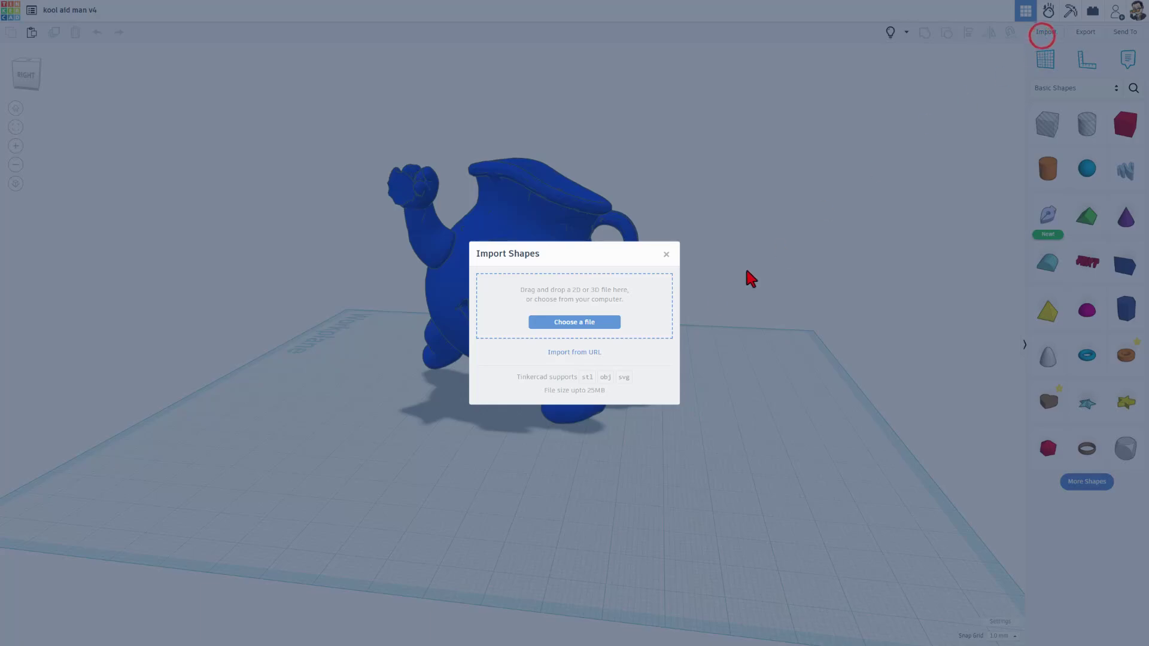
{"action": "left_click", "coordinate": [578, 322]}
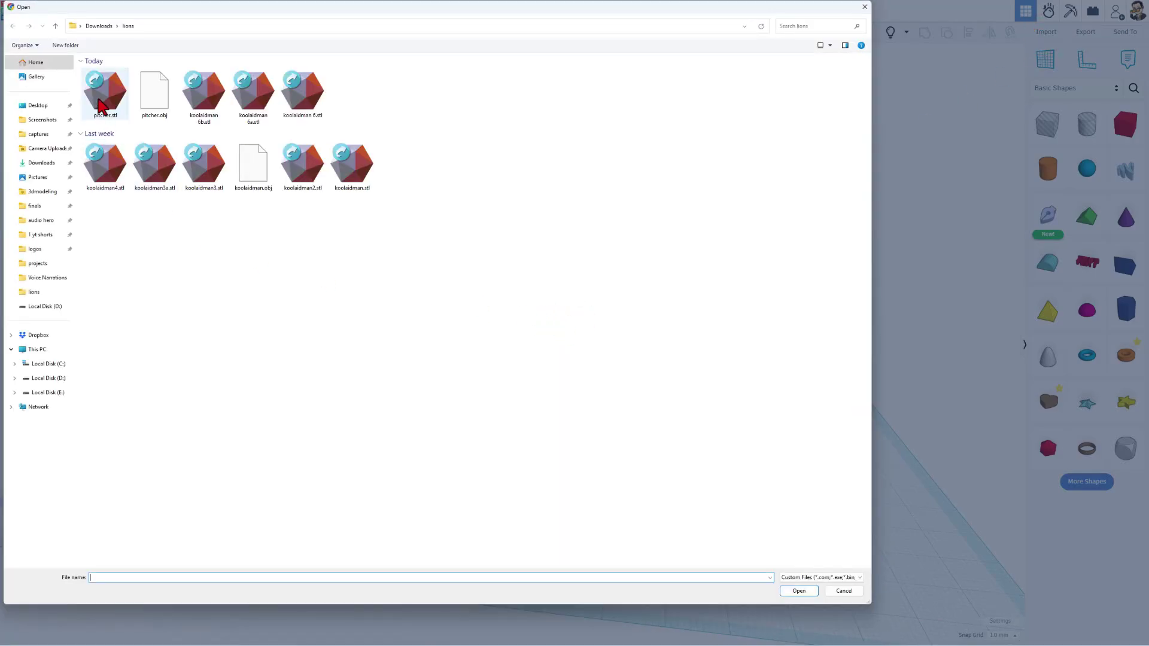
{"action": "left_click", "coordinate": [100, 104]}
{"action": "double_click", "coordinate": [100, 105]}
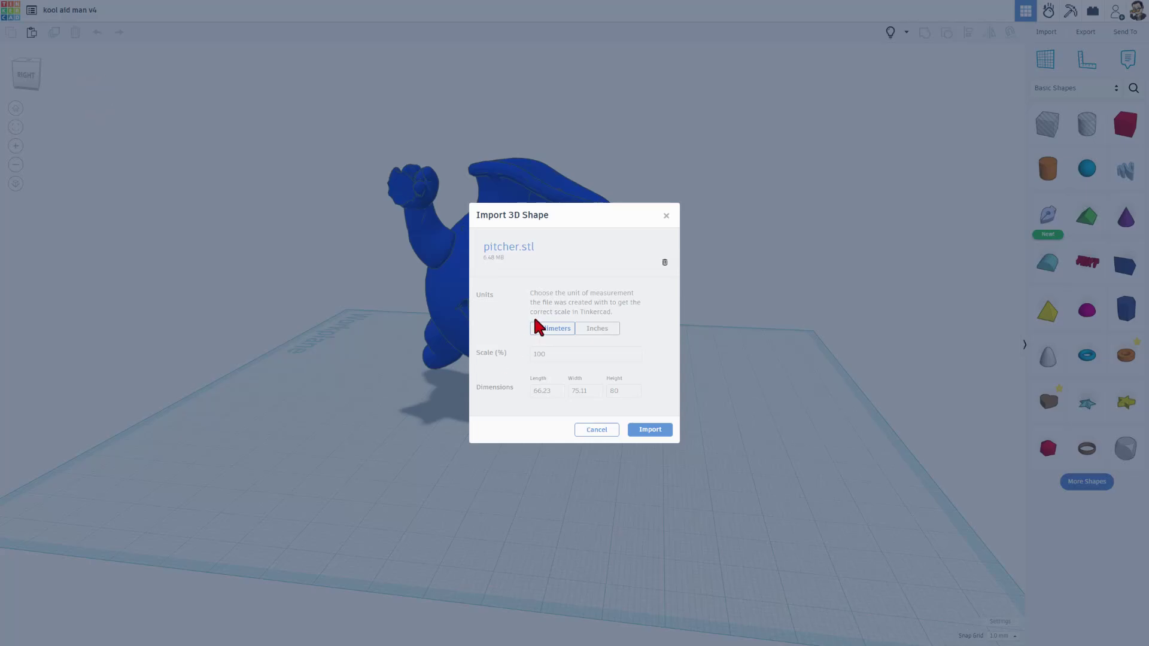
{"action": "left_click", "coordinate": [649, 430]}
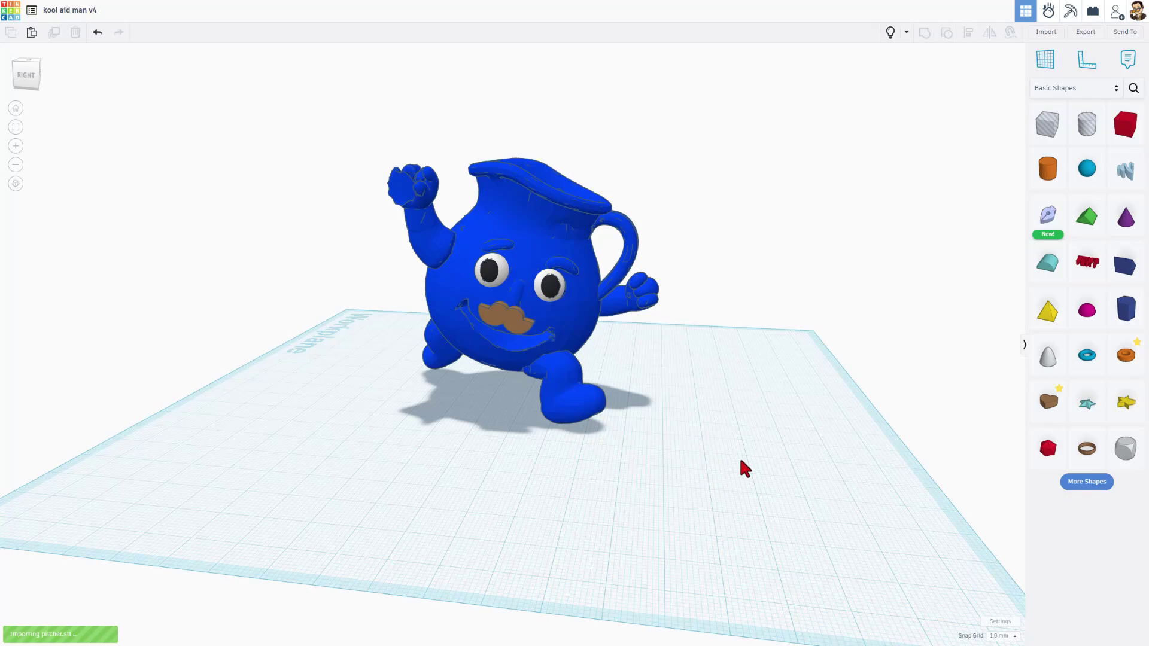
Scale the imported pitcher uniformly down to about 19 mm tall beside the figure.
{"action": "right_click_drag", "start_coordinate": [742, 462], "coordinate": [660, 490]}
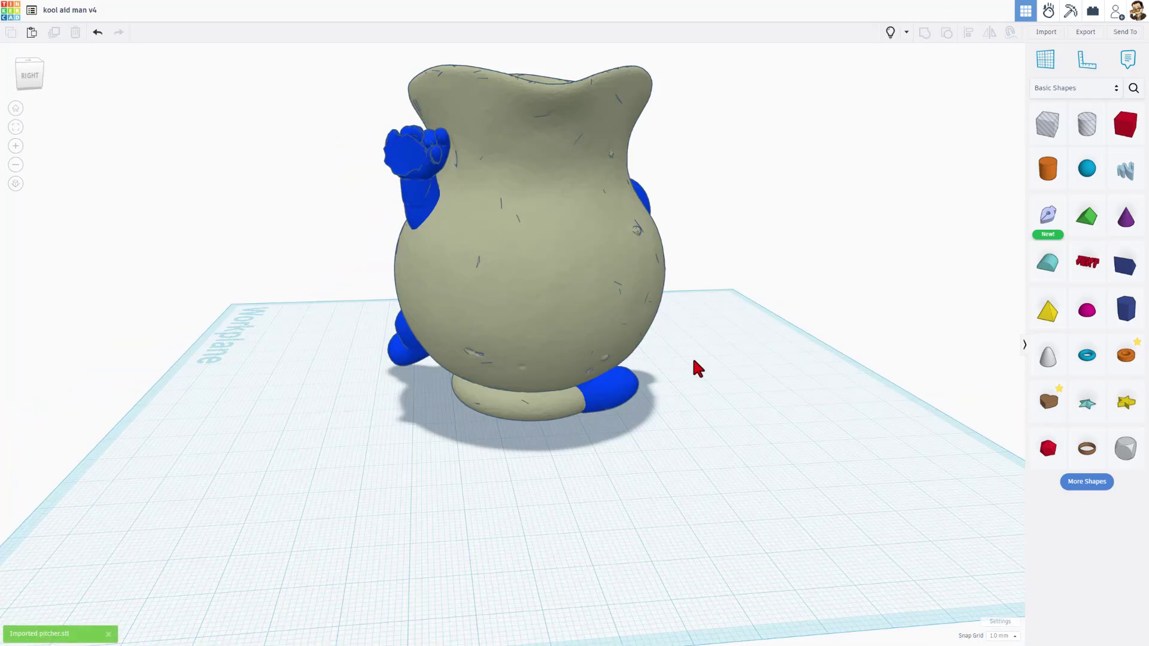
{"action": "mouse_move", "coordinate": [712, 366]}
{"action": "right_mouse_down"}
{"action": "mouse_move", "coordinate": [367, 382]}
{"action": "mouse_move", "coordinate": [640, 383]}
{"action": "right_mouse_up"}
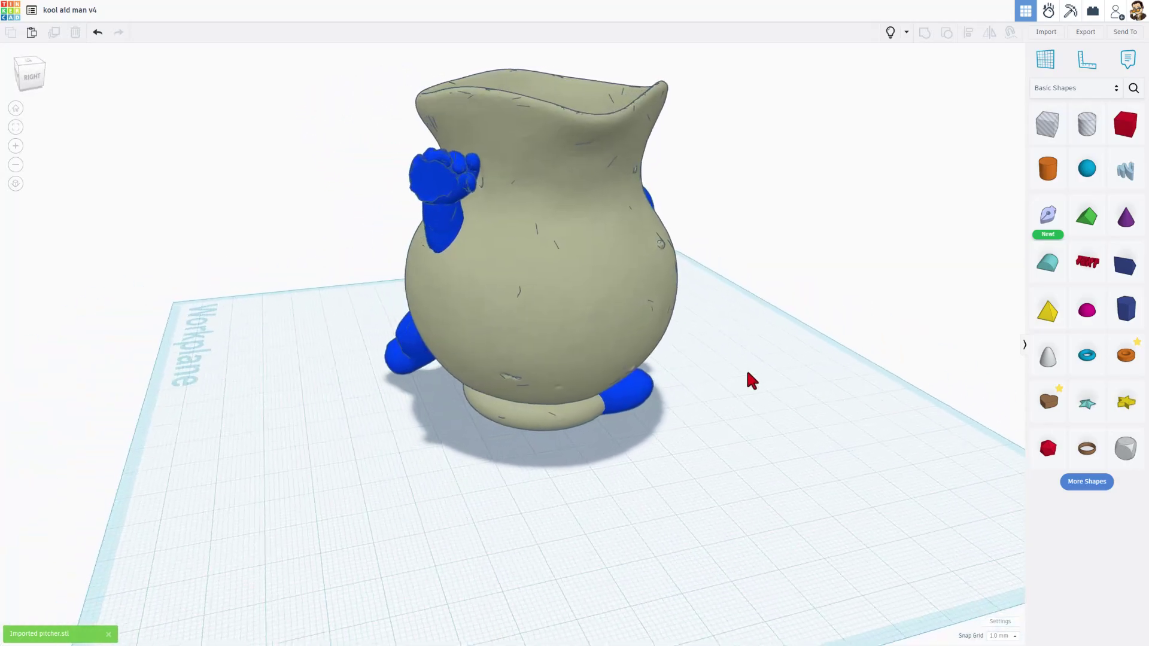
{"action": "left_click", "coordinate": [547, 487]}
{"action": "mouse_move", "coordinate": [546, 487]}
{"action": "right_mouse_down", "text": "shift"}
{"action": "mouse_move", "coordinate": [525, 357]}
{"action": "mouse_move", "coordinate": [300, 353]}
{"action": "right_mouse_up", "text": "shift"}
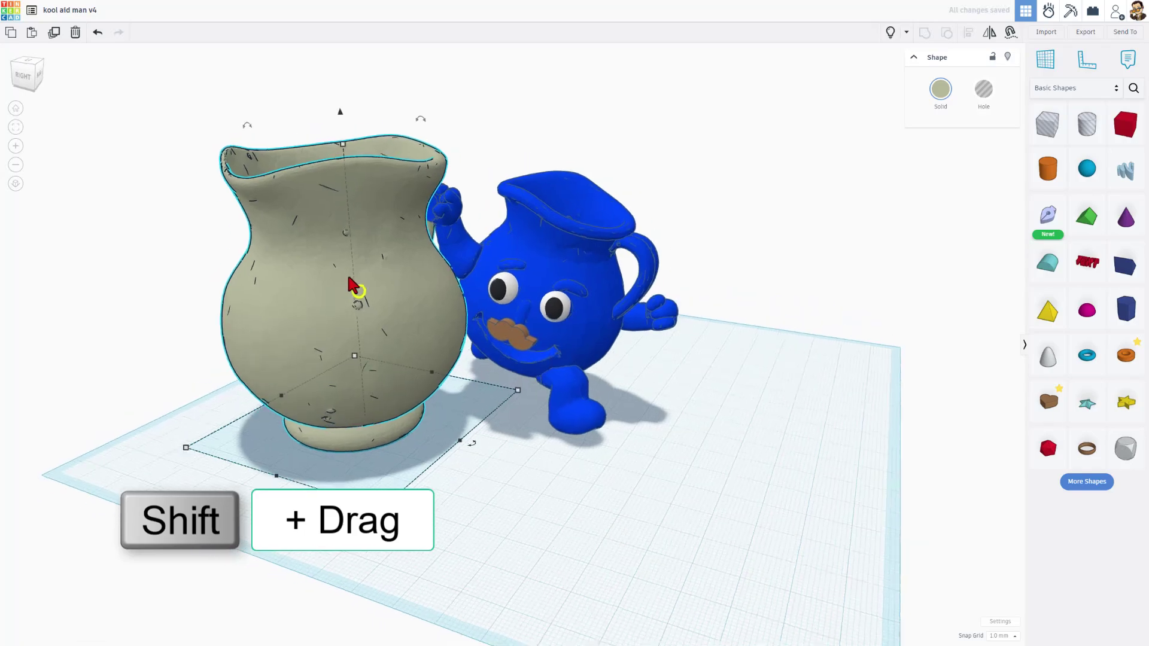
{"action": "mouse_move", "coordinate": [344, 159]}
{"action": "left_mouse_down", "text": "shift"}
{"action": "mouse_move", "coordinate": [370, 362]}
{"action": "mouse_move", "coordinate": [438, 370]}
{"action": "mouse_move", "coordinate": [433, 409]}
{"action": "mouse_move", "coordinate": [399, 447]}
{"action": "left_mouse_up", "text": "shift"}
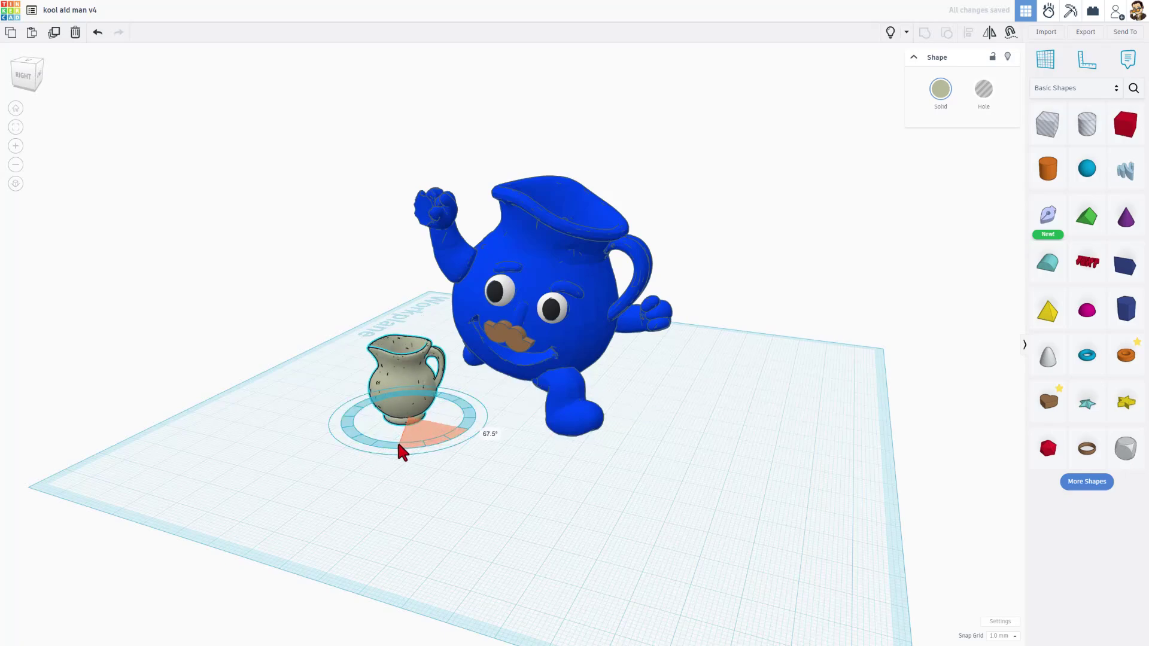
Raise the small pitcher with Ctrl+Up and nudge it into the Kool-Aid Man's raised hand.
{"action": "left_click", "coordinate": [510, 437]}
{"action": "left_click", "coordinate": [413, 368]}
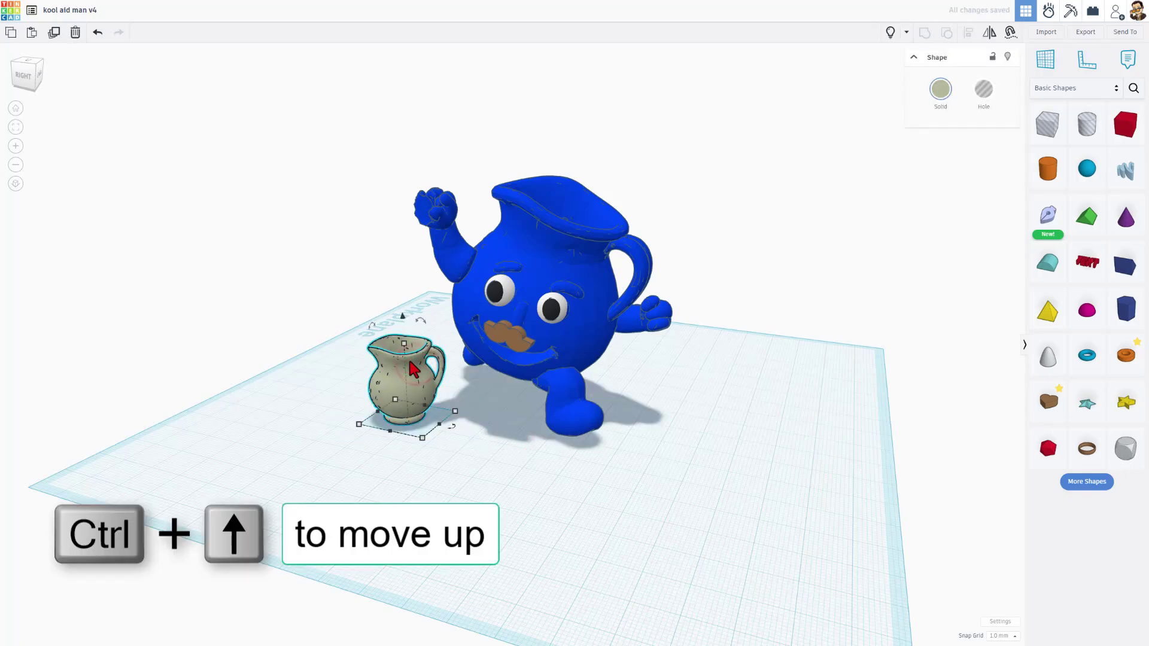
{"action": "key", "text": "ctrl+Up"}
{"action": "key", "text": "ctrl+Up"}
{"action": "key", "text": "ctrl+Up"}
{"action": "key", "text": "ctrl+Up"}
{"action": "key", "text": "ctrl+Up"}
{"action": "key", "text": "ctrl+Up"}
{"action": "key", "text": "ctrl+Up"}
{"action": "key", "text": "ctrl+Up"}
{"action": "key", "text": "ctrl+Up"}
{"action": "key", "text": "ctrl+Up"}
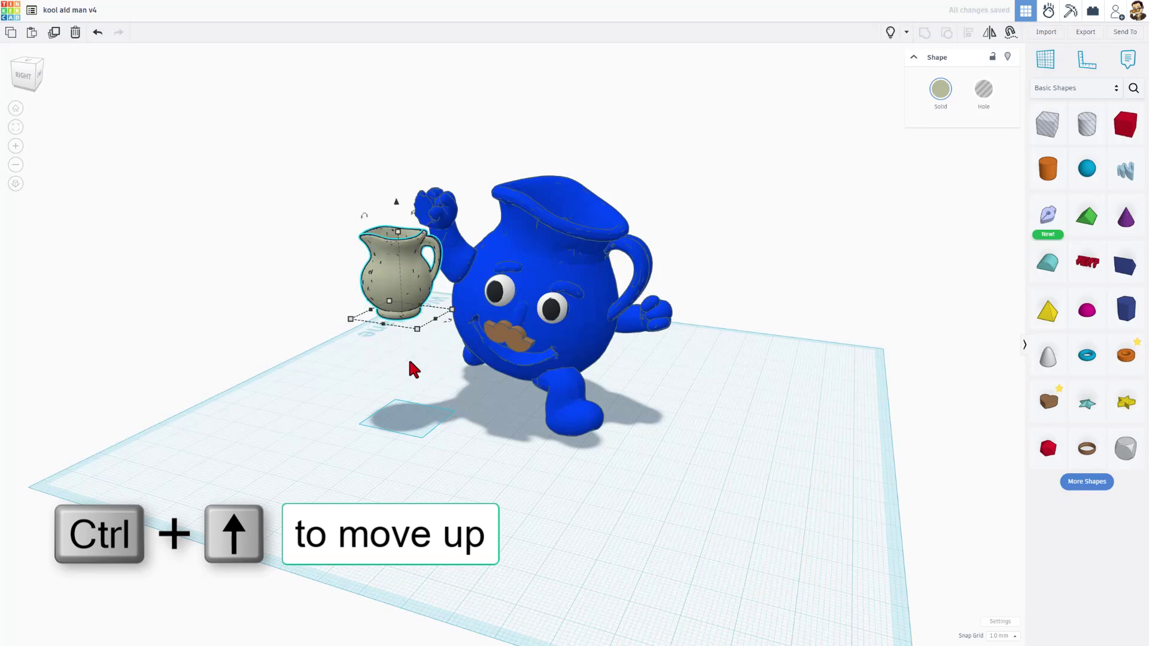
{"action": "key", "text": "ctrl+Up"}
{"action": "key", "text": "ctrl+Up"}
{"action": "key", "text": "ctrl+Up"}
{"action": "key", "text": "ctrl+Up"}
{"action": "key", "text": "ctrl+Up"}
{"action": "key", "text": "ctrl+Up"}
{"action": "key", "text": "ctrl+Up"}
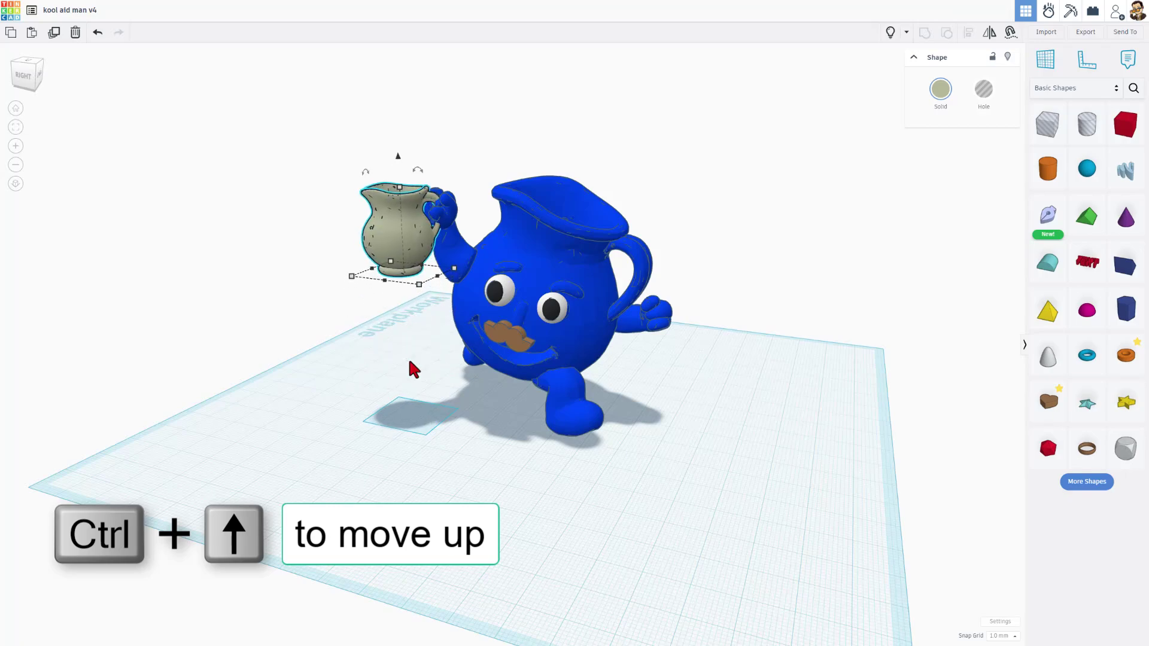
{"action": "key", "text": "ctrl+Up"}
{"action": "key", "text": "Right"}
{"action": "key", "text": "Right"}
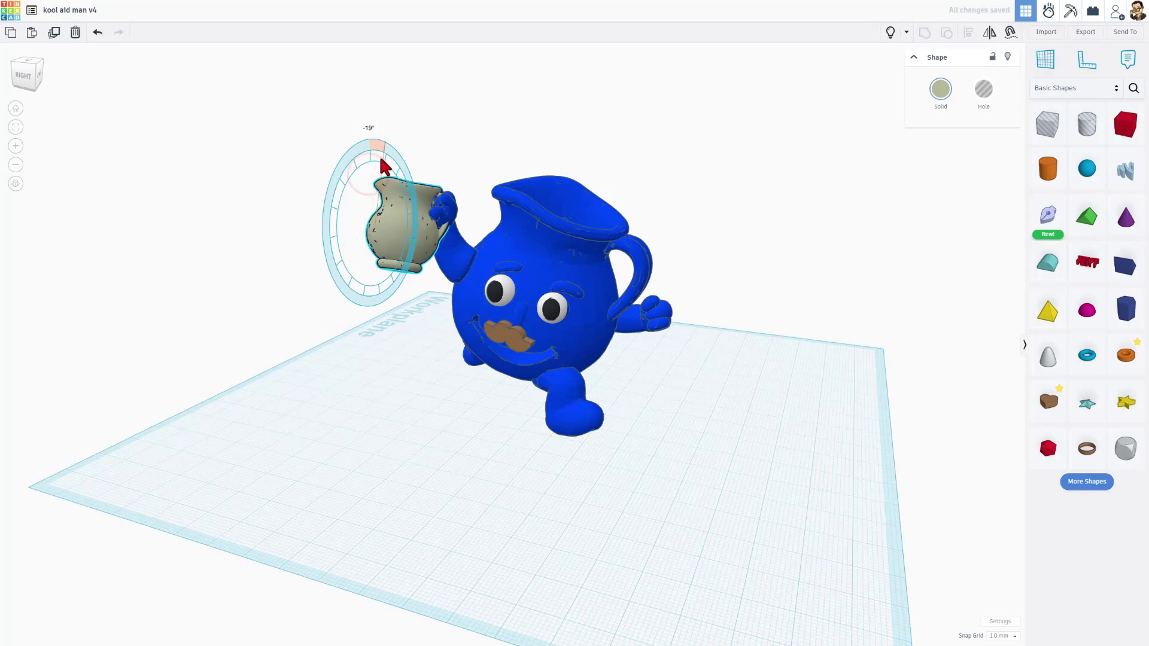
{"action": "right_click_drag", "start_coordinate": [368, 174], "coordinate": [522, 148]}
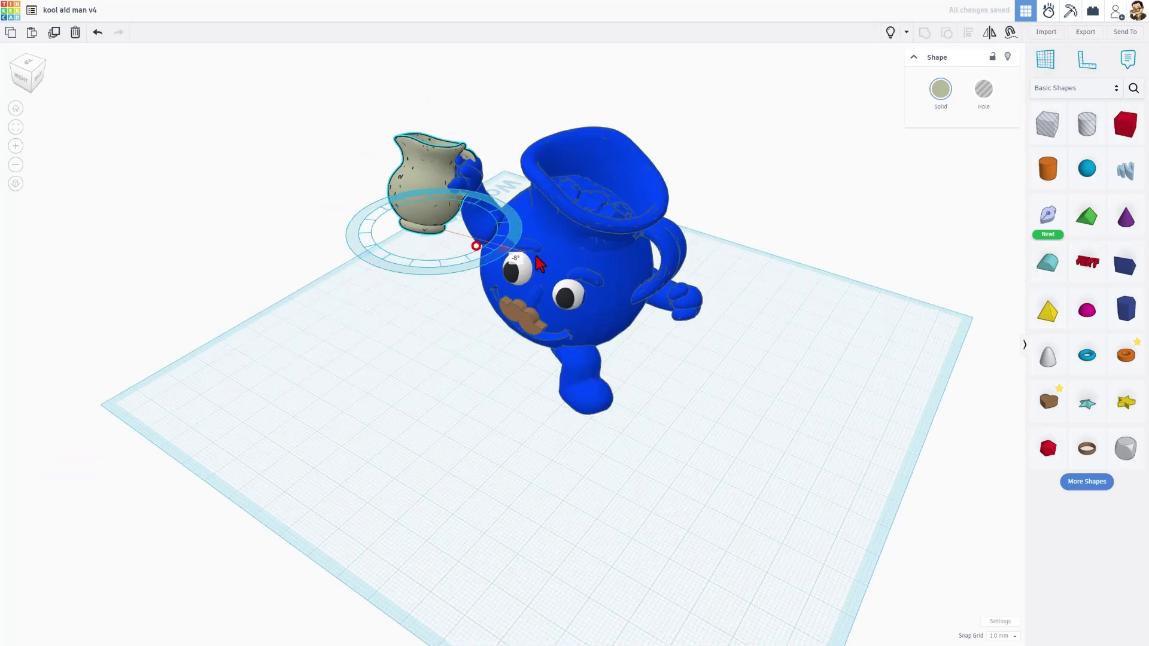
{"action": "left_click_drag", "start_coordinate": [419, 210], "coordinate": [417, 220]}
Colour the pitcher light grey using the Solid colour palette.
{"action": "left_click", "coordinate": [940, 88]}
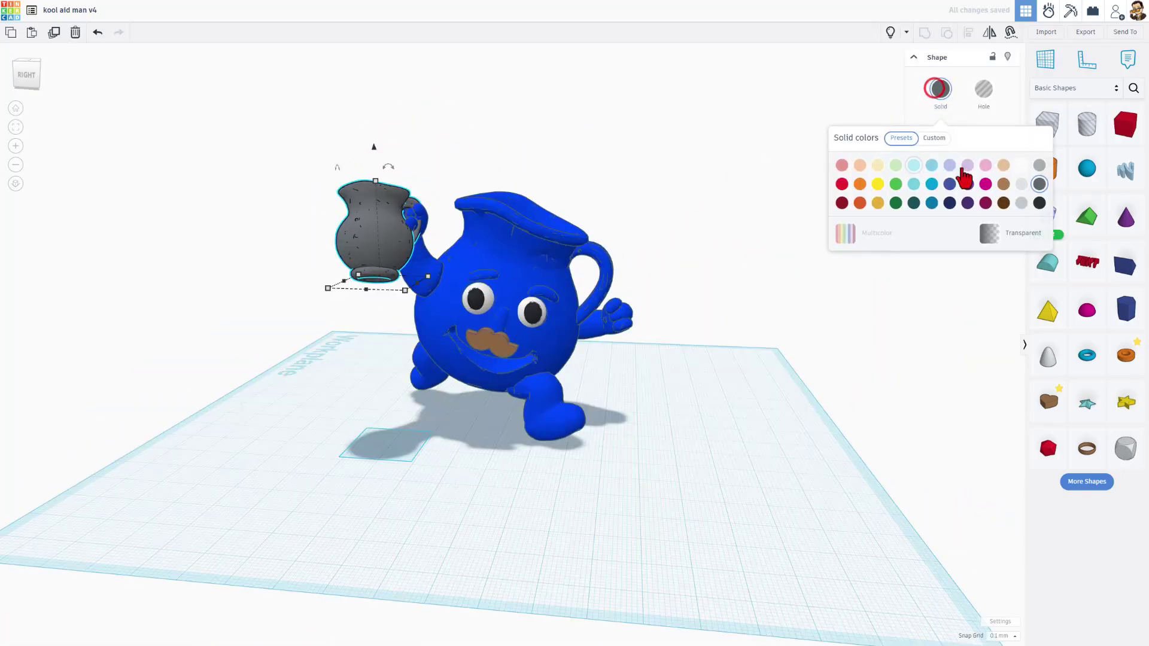
{"action": "left_click", "coordinate": [1021, 203]}
{"action": "left_click", "coordinate": [649, 121]}
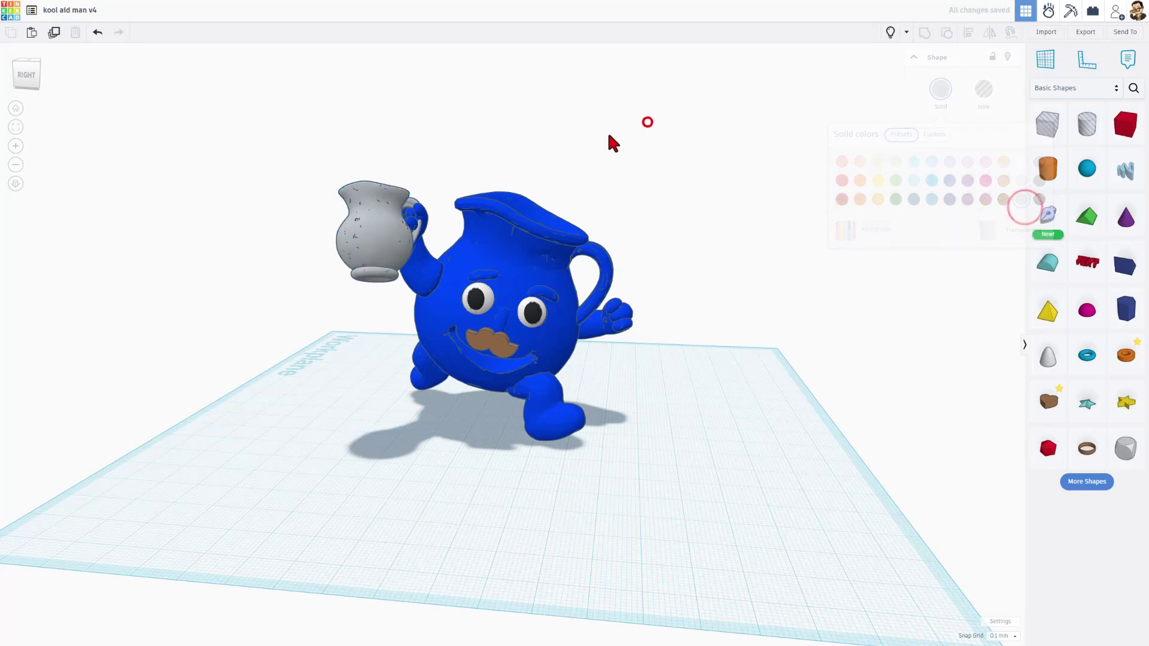
{"action": "mouse_move", "coordinate": [606, 138]}
{"action": "right_mouse_down"}
{"action": "mouse_move", "coordinate": [492, 149]}
{"action": "mouse_move", "coordinate": [603, 192]}
{"action": "mouse_move", "coordinate": [662, 249]}
{"action": "mouse_move", "coordinate": [330, 248]}
{"action": "mouse_move", "coordinate": [385, 277]}
{"action": "mouse_move", "coordinate": [376, 225]}
{"action": "mouse_move", "coordinate": [368, 236]}
{"action": "mouse_move", "coordinate": [378, 247]}
{"action": "right_mouse_up"}
Move the dark-blue Lions logo onto the side of the grey pitcher in the hand.
{"action": "right_click_drag", "start_coordinate": [467, 399], "coordinate": [531, 441]}
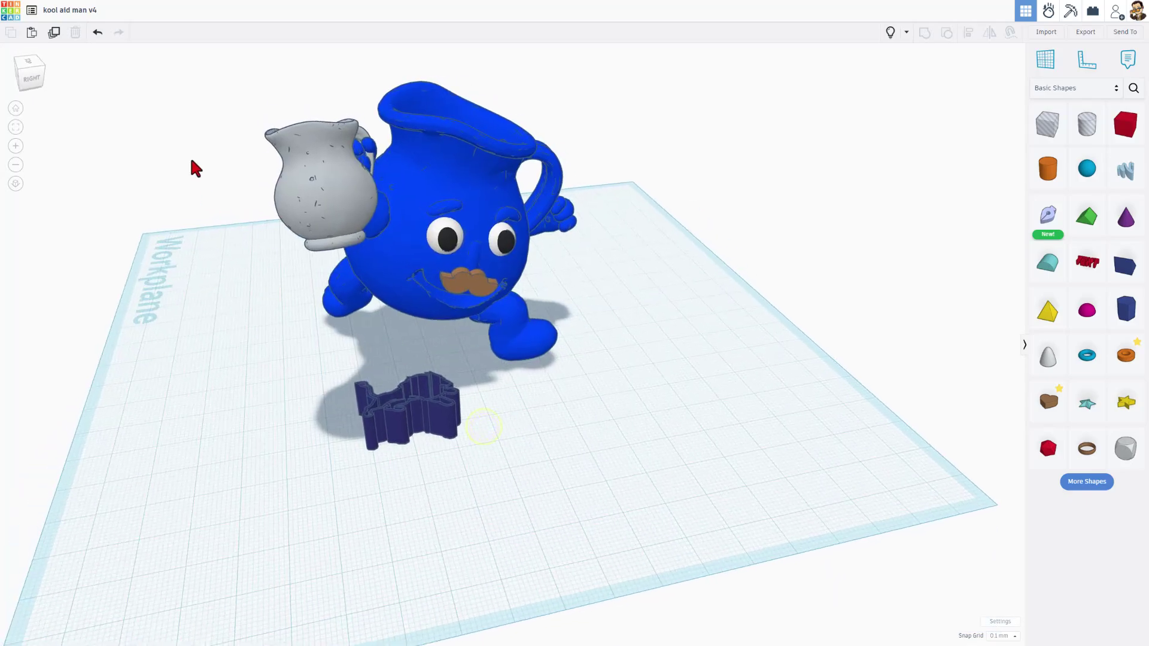
{"action": "mouse_move", "coordinate": [422, 412]}
{"action": "right_mouse_down"}
{"action": "mouse_move", "coordinate": [500, 450]}
{"action": "mouse_move", "coordinate": [457, 410]}
{"action": "mouse_move", "coordinate": [421, 412]}
{"action": "right_mouse_up"}
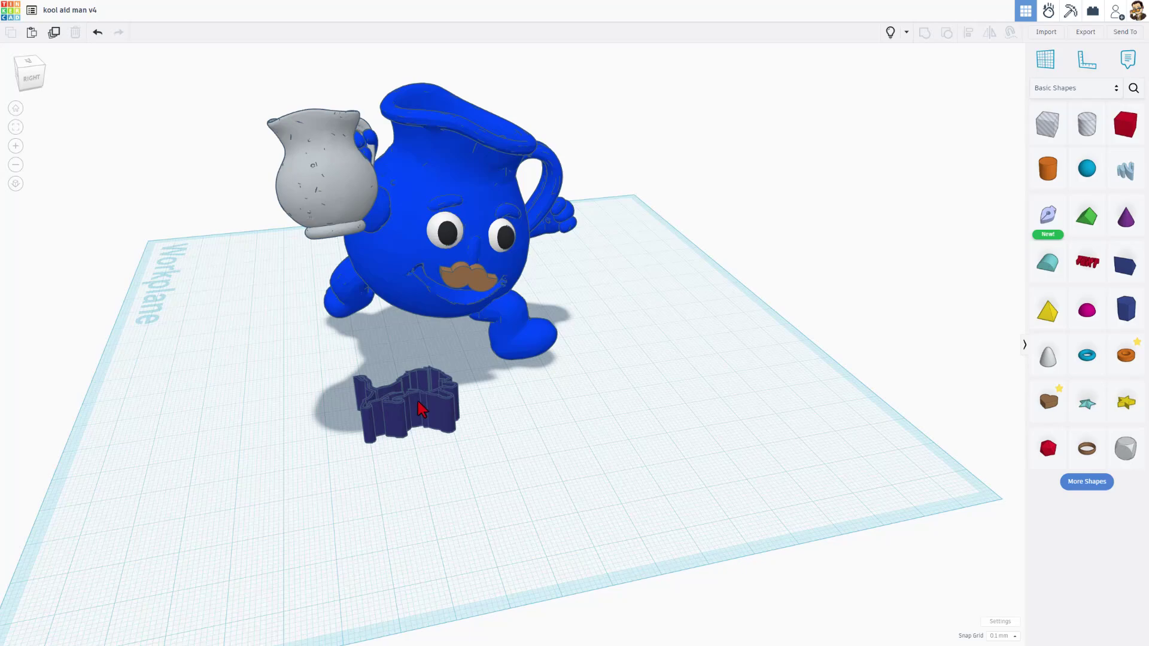
{"action": "left_click", "coordinate": [420, 411]}
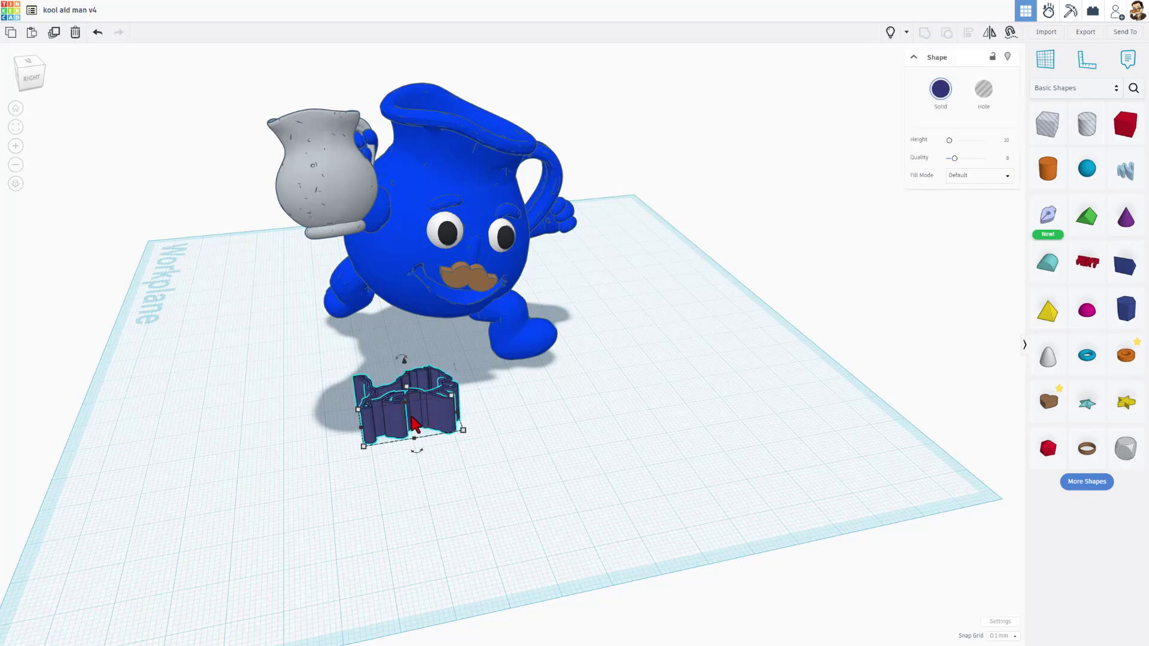
{"action": "mouse_move", "coordinate": [415, 418]}
{"action": "left_mouse_down"}
{"action": "mouse_move", "coordinate": [331, 178]}
{"action": "mouse_move", "coordinate": [333, 225]}
{"action": "left_mouse_up"}
{"action": "right_click_drag", "start_coordinate": [333, 225], "coordinate": [598, 388]}
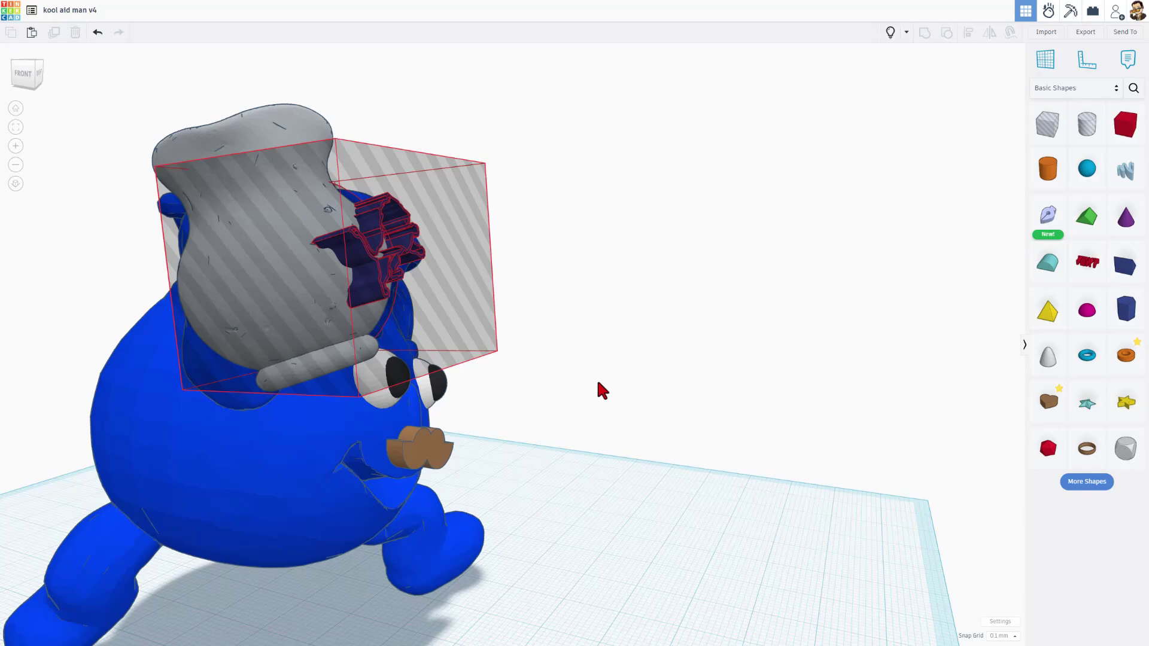
{"action": "left_click", "coordinate": [598, 388]}
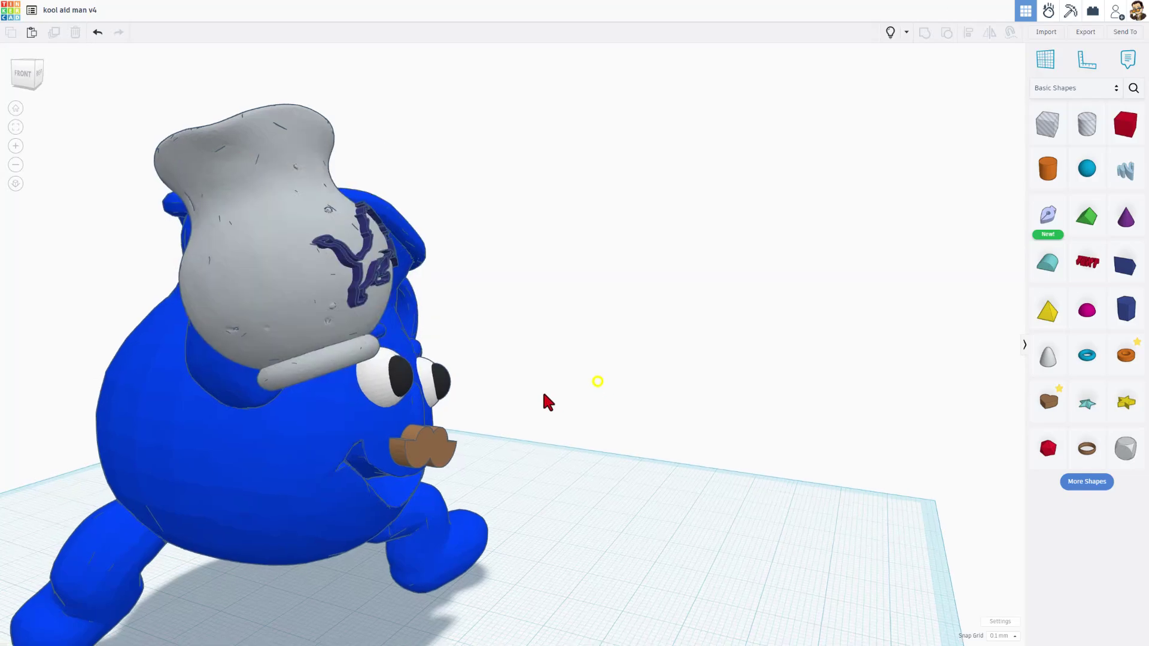
{"action": "right_click_drag", "start_coordinate": [543, 403], "coordinate": [267, 424]}
{"action": "scroll", "coordinate": [267, 424], "scroll_direction": "up", "scroll_amount": 3}
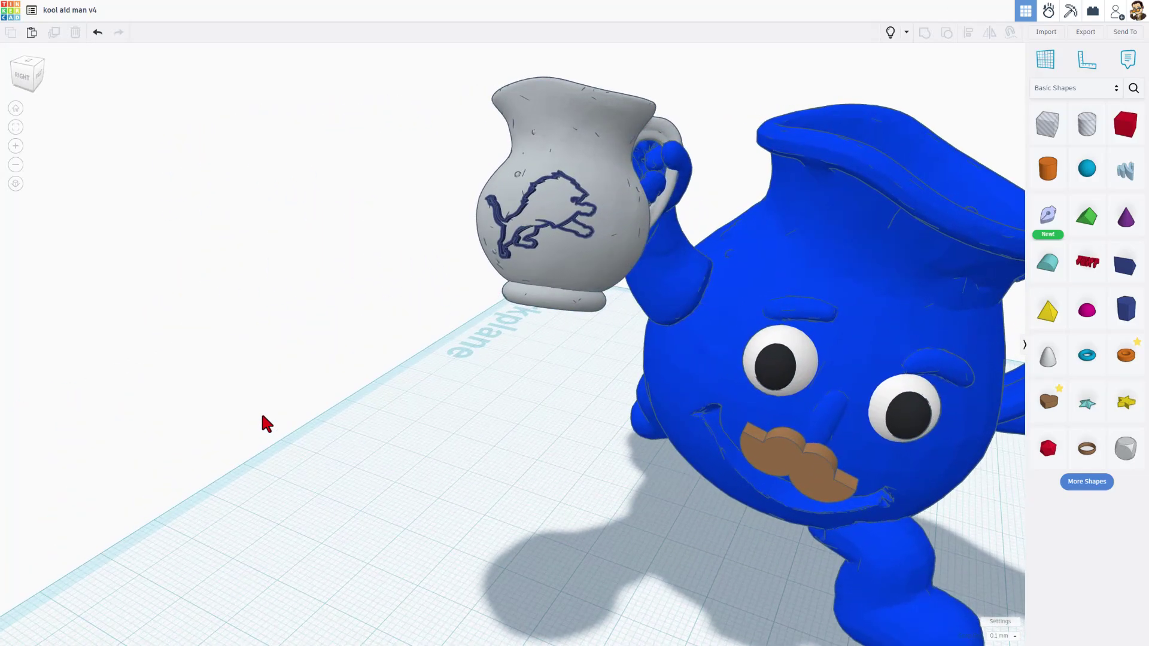
{"action": "scroll", "coordinate": [267, 424], "scroll_direction": "down", "scroll_amount": 3}
{"action": "scroll", "coordinate": [389, 411], "scroll_direction": "down", "scroll_amount": 2}
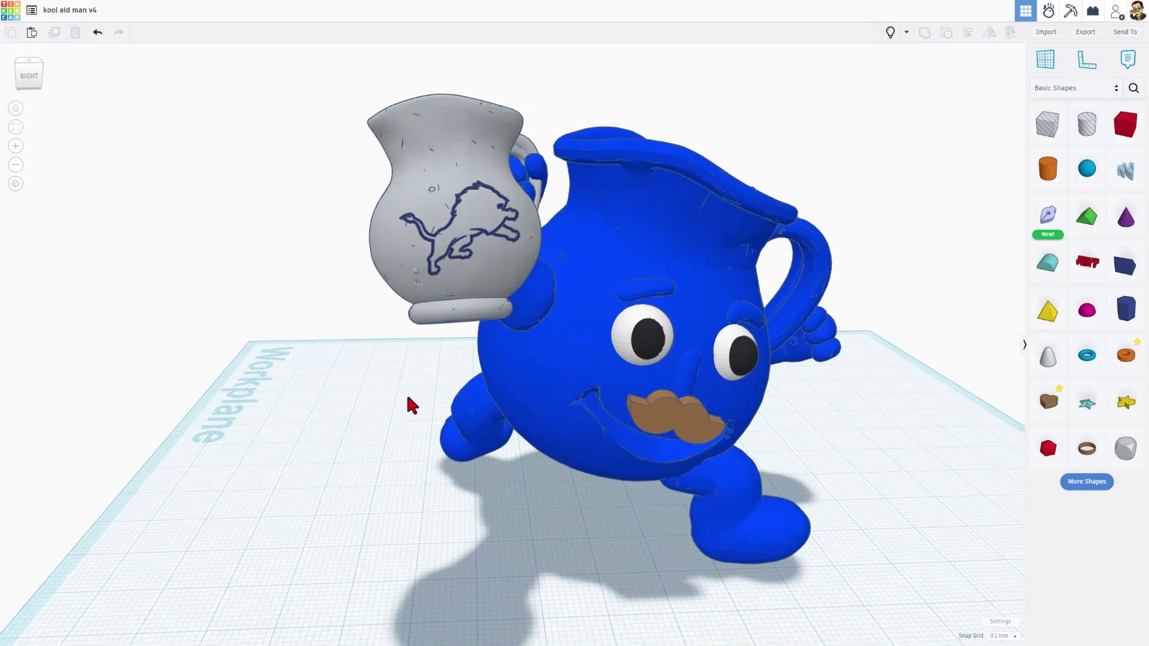
{"action": "right_click_drag", "start_coordinate": [404, 317], "coordinate": [351, 325]}
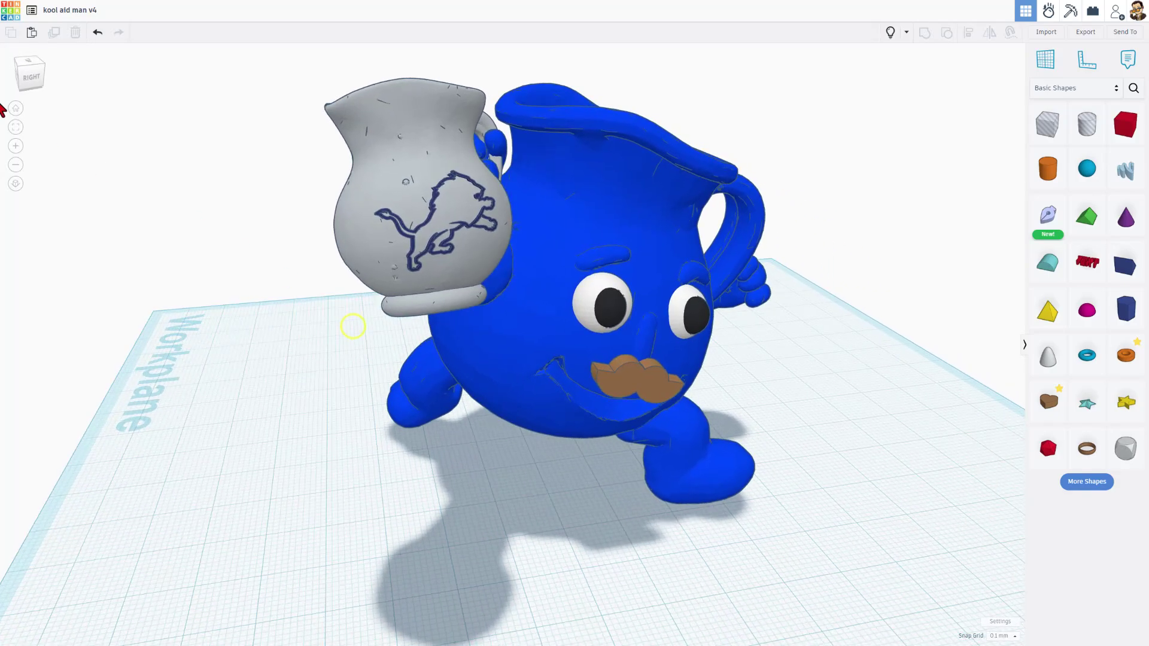